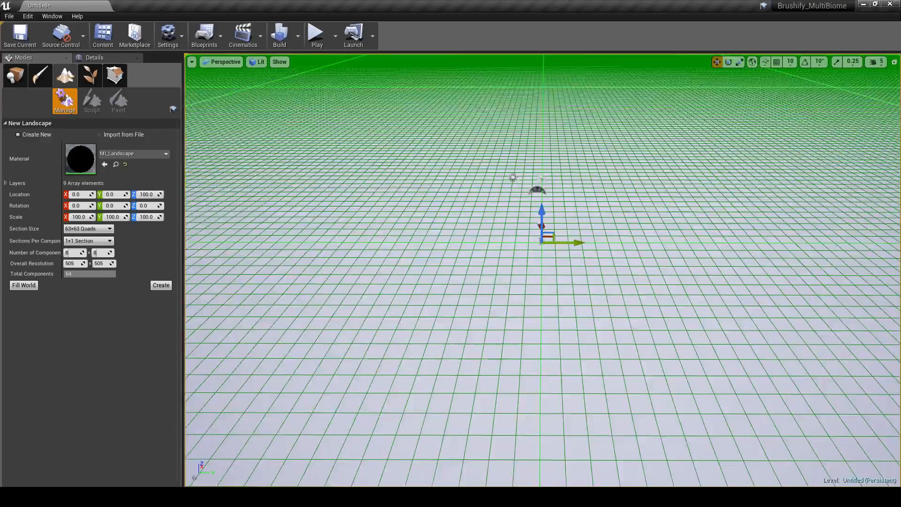
Step: Create a new landscape with the MI_Landscape material, 63×63 quad sections, 1×1 section per component and 8×8 components
{"action": "key", "text": "s"}
{"action": "right_click_drag", "start_coordinate": [505, 218], "coordinate": [531, 214]}
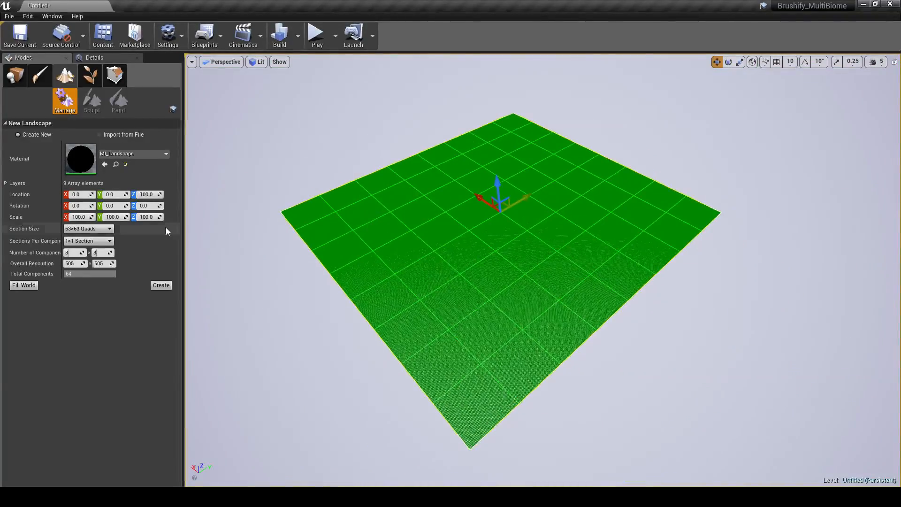
{"action": "left_click", "coordinate": [161, 286]}
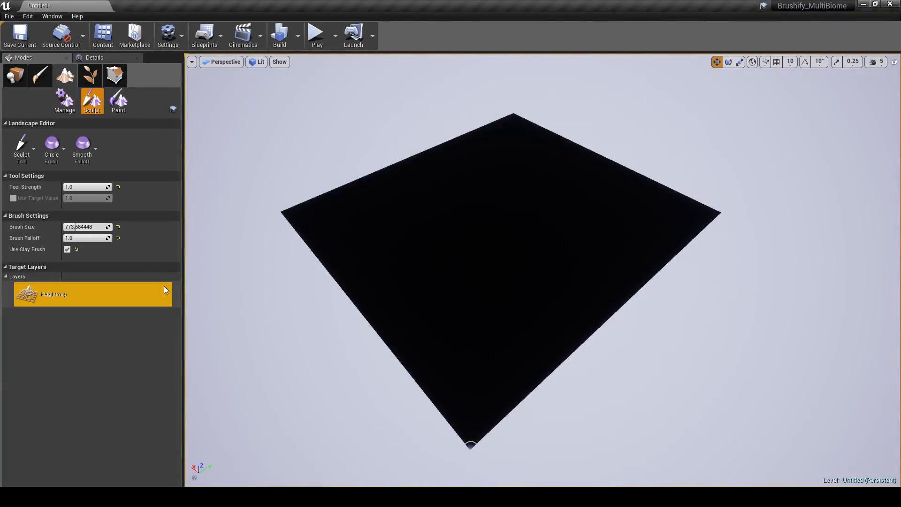
Step: Locate the MI_Landscape material instance among the project assets and assign it as the landscape's material
{"action": "left_click", "coordinate": [16, 76]}
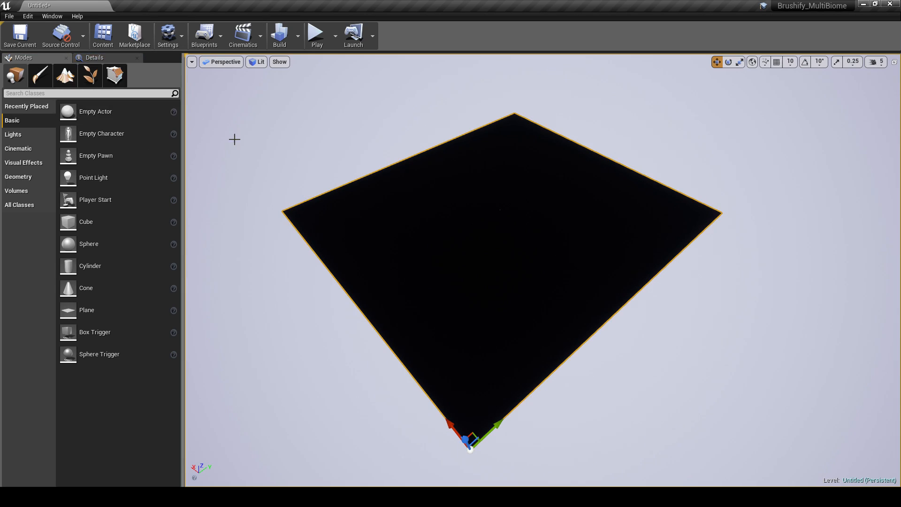
{"action": "left_click", "coordinate": [96, 58]}
{"action": "scroll", "coordinate": [94, 92], "scroll_direction": "up", "scroll_amount": 2}
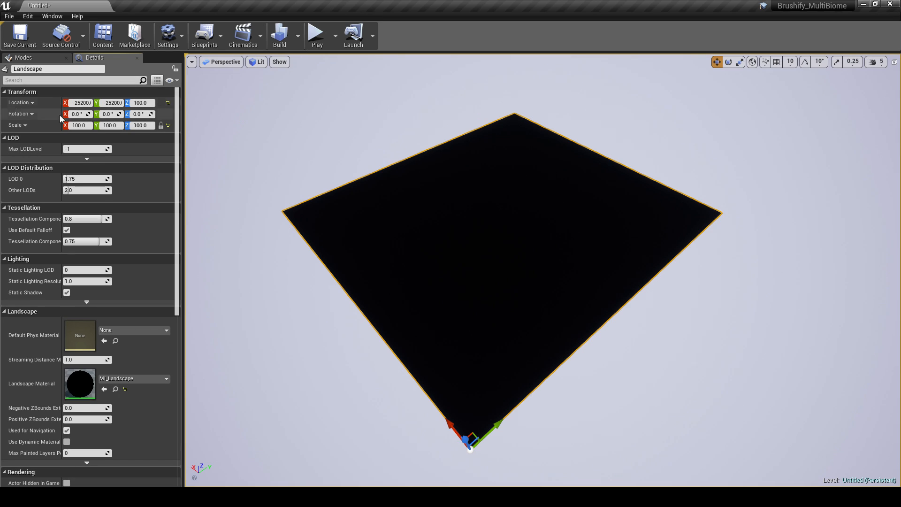
{"action": "left_click", "coordinate": [117, 389]}
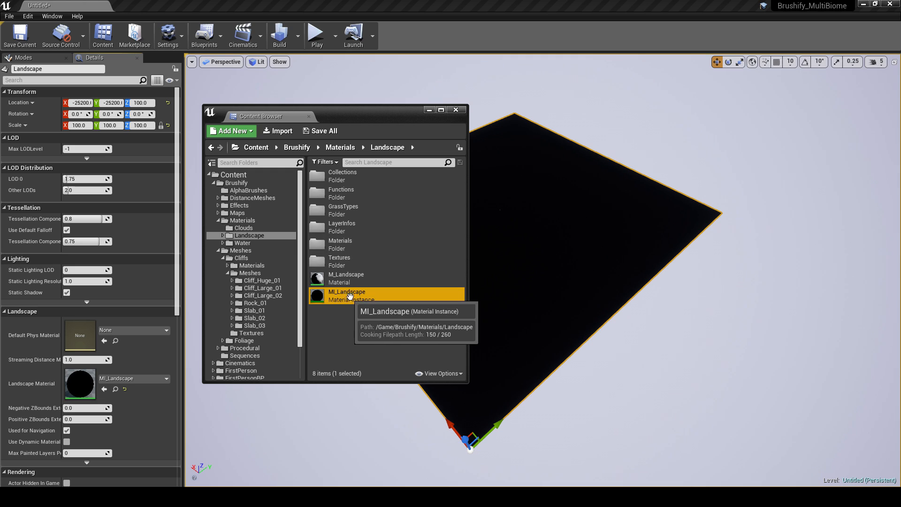
{"action": "left_click_drag", "start_coordinate": [350, 296], "coordinate": [78, 381]}
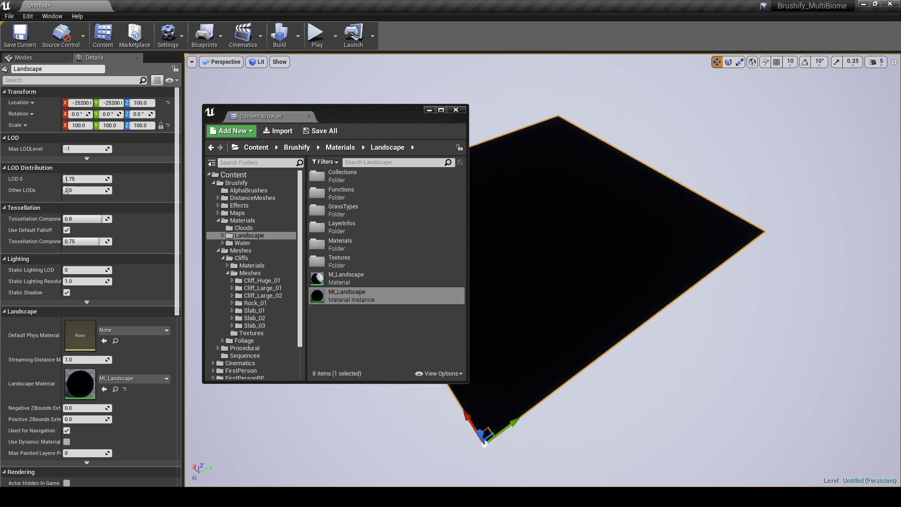
{"action": "left_click", "coordinate": [457, 110]}
{"action": "right_click_drag", "start_coordinate": [469, 160], "coordinate": [491, 166]}
{"action": "mouse_move", "coordinate": [442, 141]}
{"action": "right_mouse_down"}
{"action": "mouse_move", "coordinate": [490, 143]}
{"action": "mouse_move", "coordinate": [442, 141]}
{"action": "right_mouse_up"}
Step: Switch to landscape painting and bring the full list of target layers into view
{"action": "left_click", "coordinate": [34, 58]}
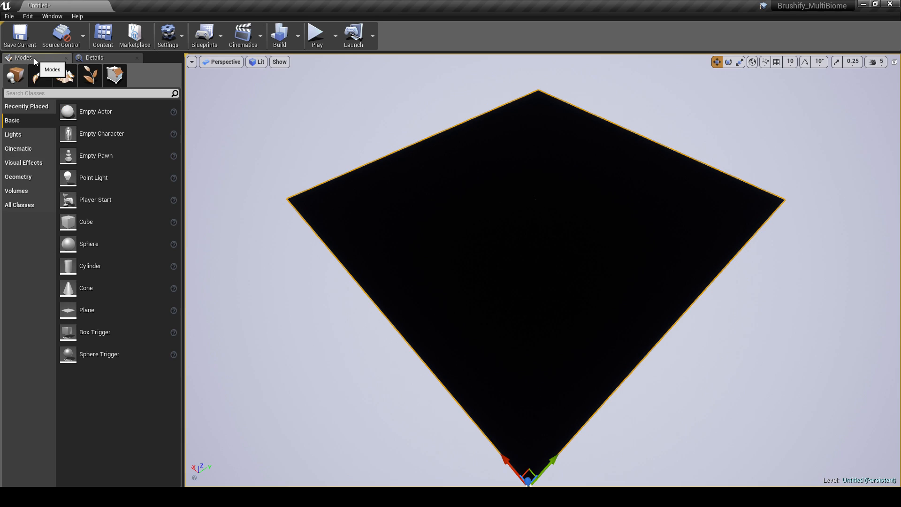
{"action": "left_click", "coordinate": [66, 82]}
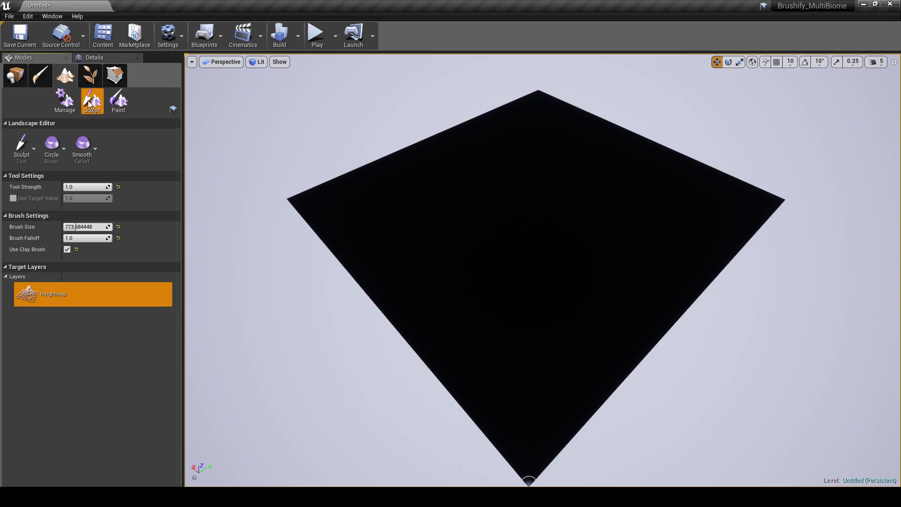
{"action": "left_click", "coordinate": [116, 104]}
{"action": "scroll", "coordinate": [137, 213], "scroll_direction": "down", "scroll_amount": 1}
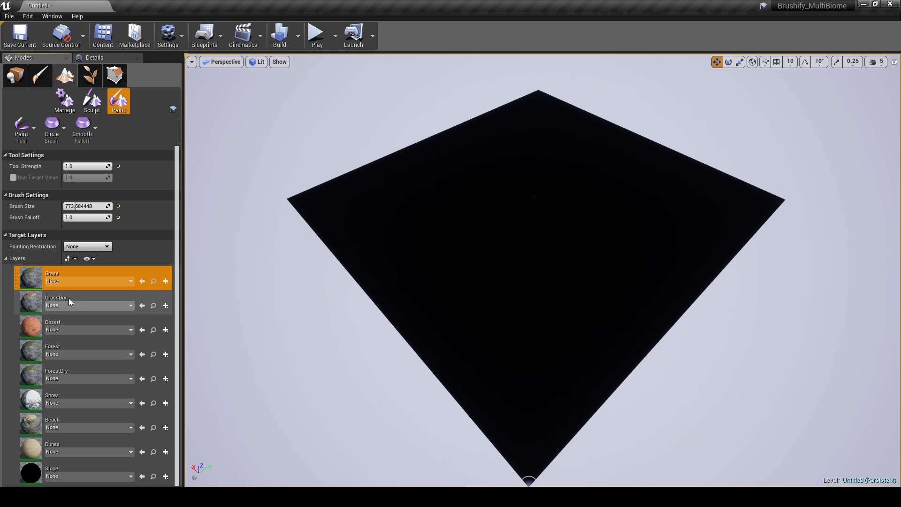
{"action": "left_click", "coordinate": [165, 282]}
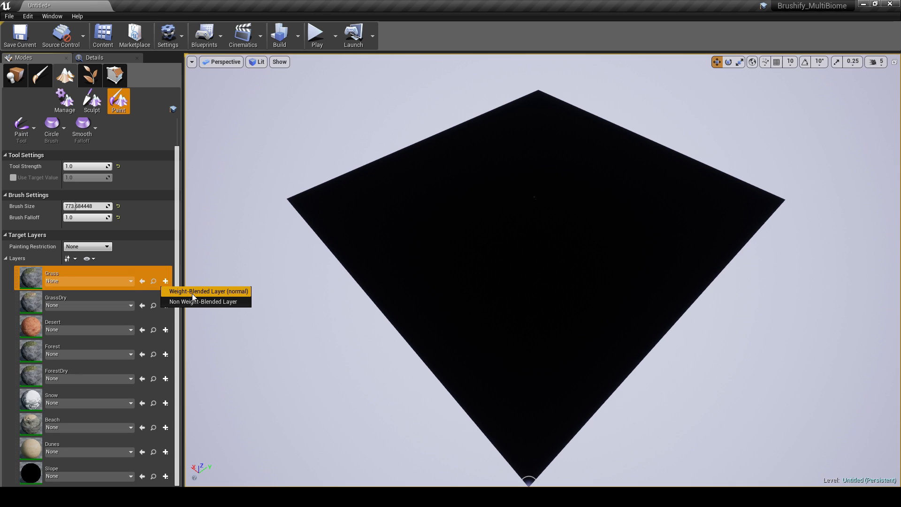
{"action": "left_click", "coordinate": [204, 291]}
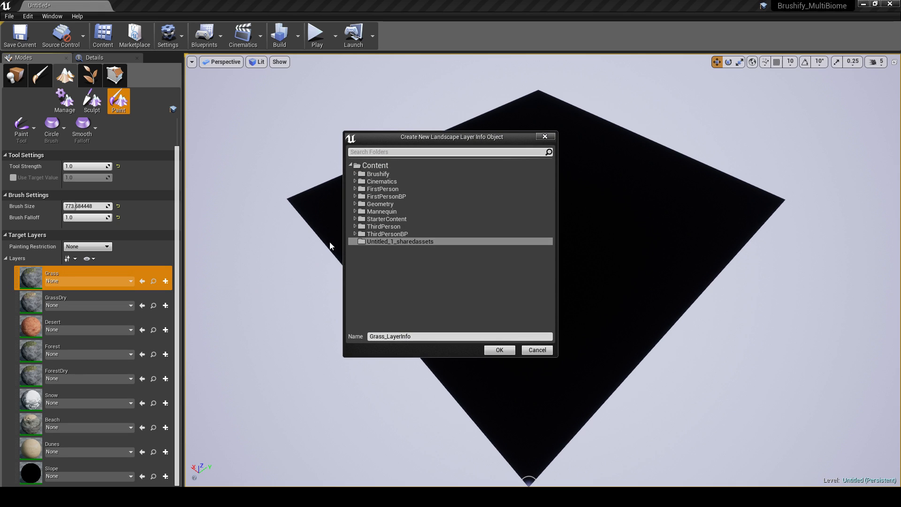
{"action": "left_click", "coordinate": [355, 174]}
{"action": "left_click", "coordinate": [359, 203]}
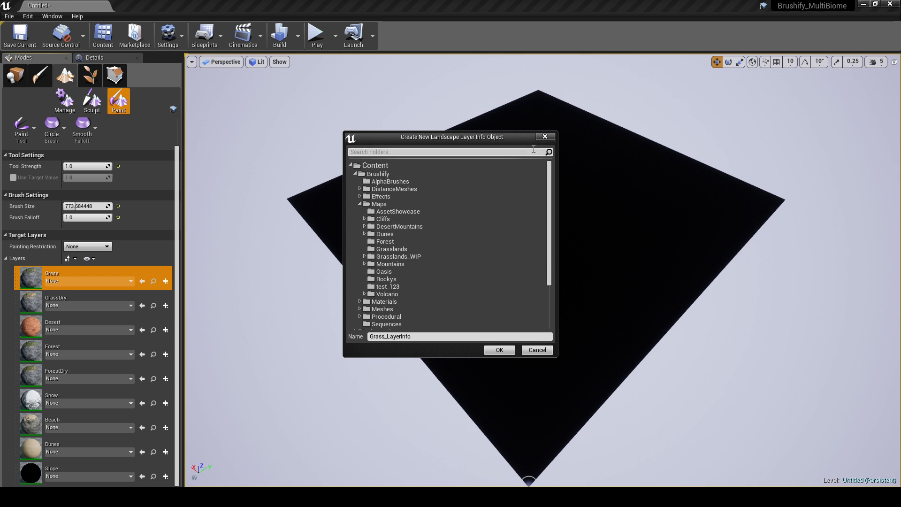
{"action": "left_click", "coordinate": [545, 136]}
Step: Save the current level as NewMap in the Brushify/Maps/test_123 folder
{"action": "left_click", "coordinate": [11, 17]}
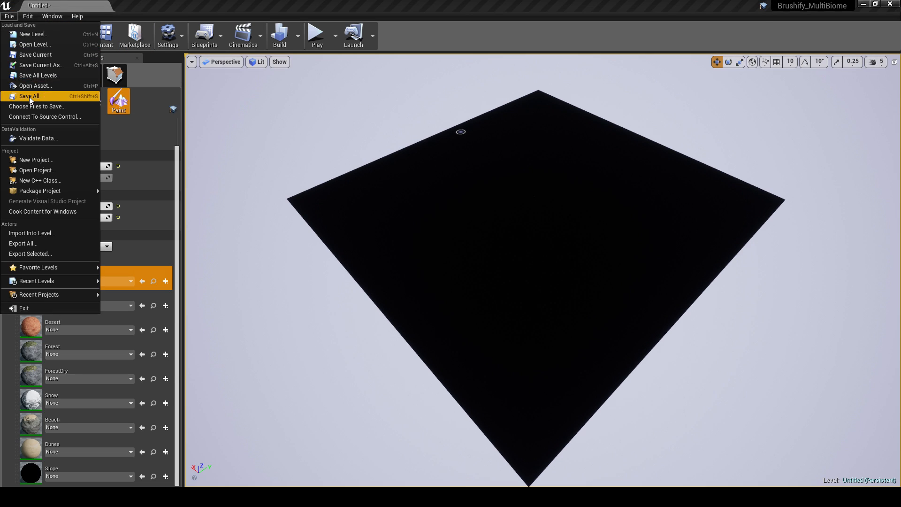
{"action": "left_click", "coordinate": [42, 65]}
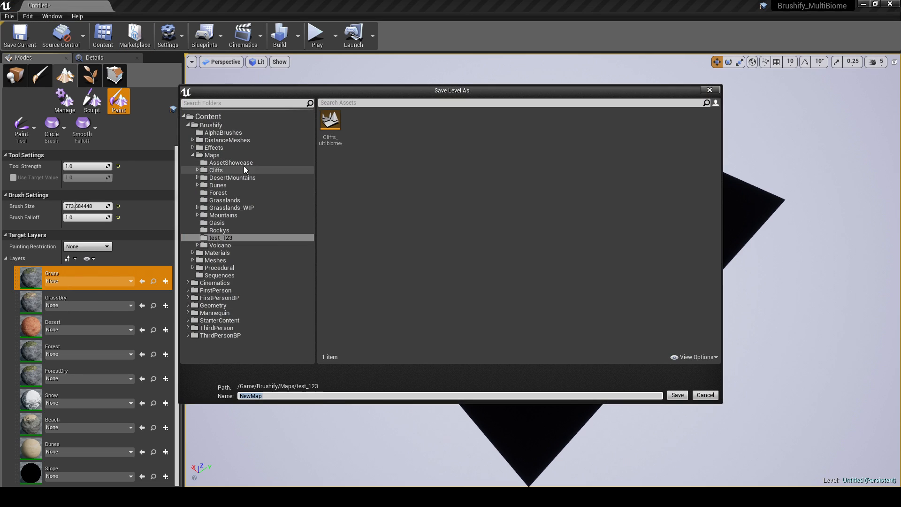
{"action": "left_click", "coordinate": [244, 156]}
{"action": "right_click", "coordinate": [385, 185]}
{"action": "double_click", "coordinate": [577, 139]}
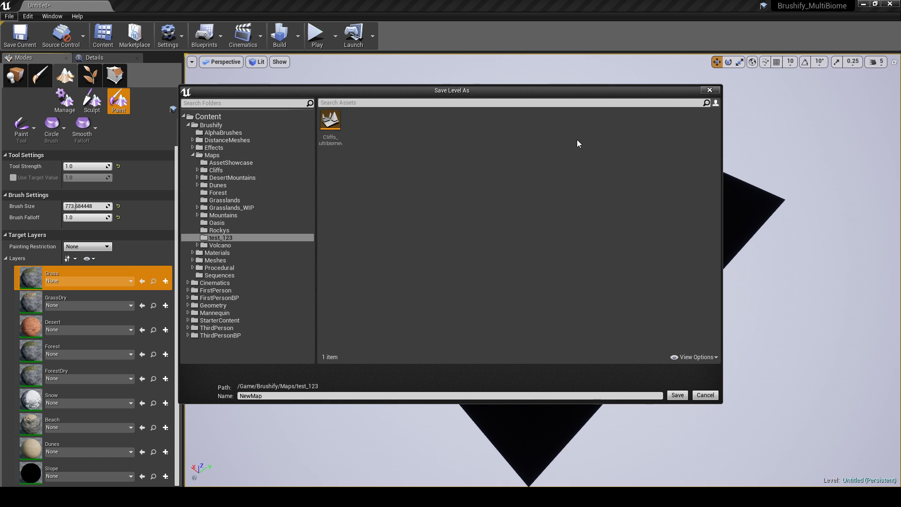
{"action": "left_click", "coordinate": [678, 396]}
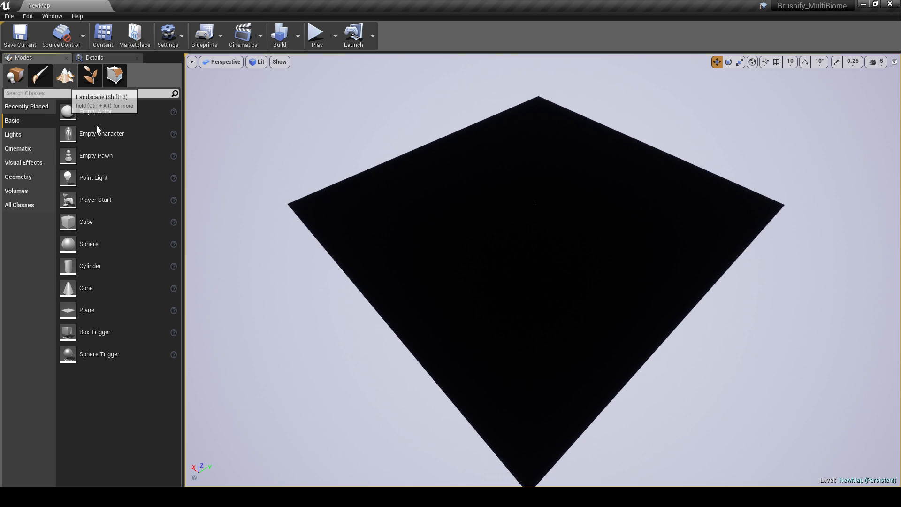
Step: Begin a weight-blended layer info for the Grass layer and create a Layerinfo folder for it inside test_123
{"action": "key", "text": "shift+3"}
{"action": "left_click", "coordinate": [166, 302]}
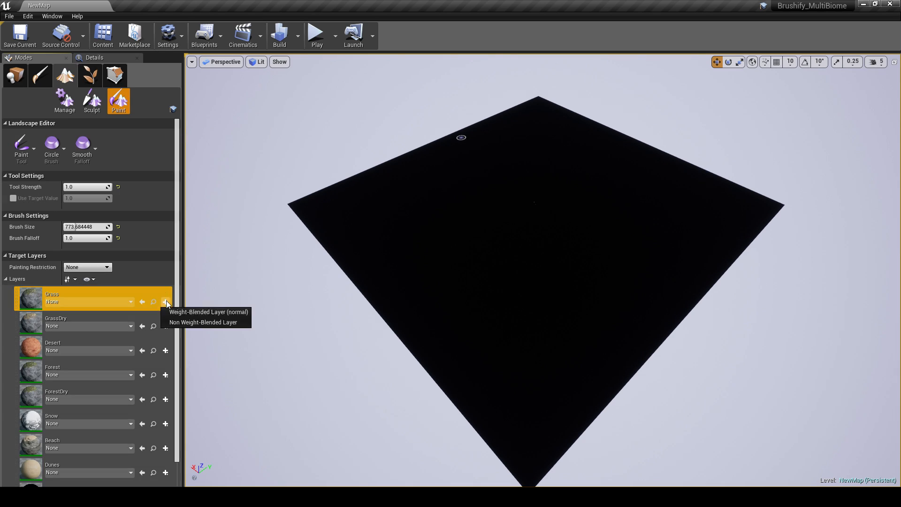
{"action": "left_click", "coordinate": [211, 313]}
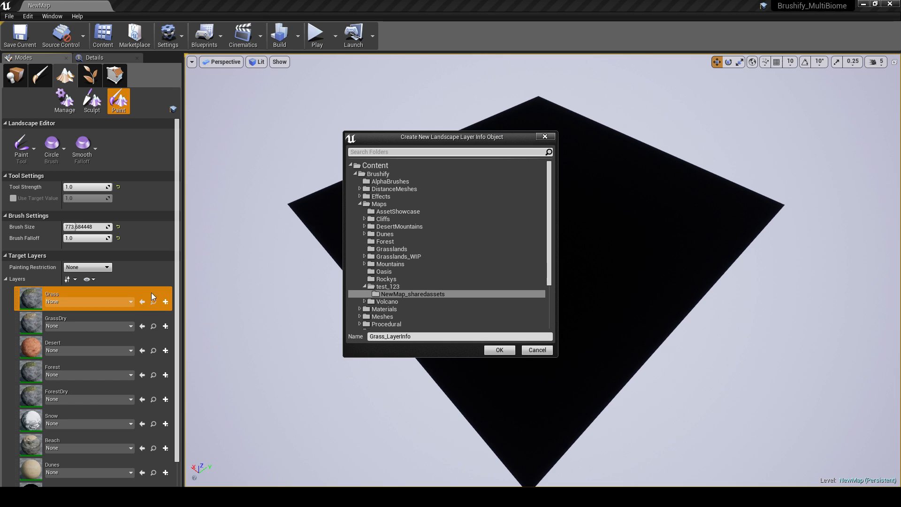
{"action": "left_click", "coordinate": [403, 286]}
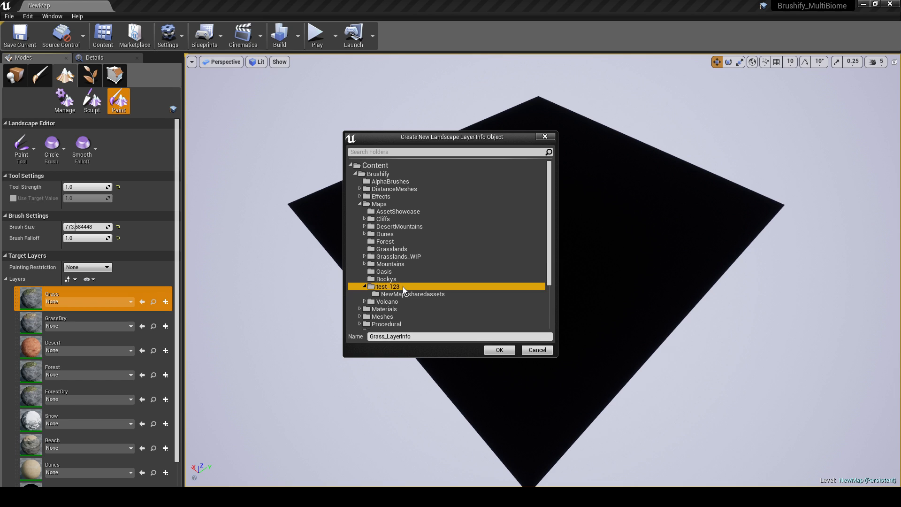
{"action": "left_click", "coordinate": [403, 295]}
{"action": "right_click", "coordinate": [399, 297]}
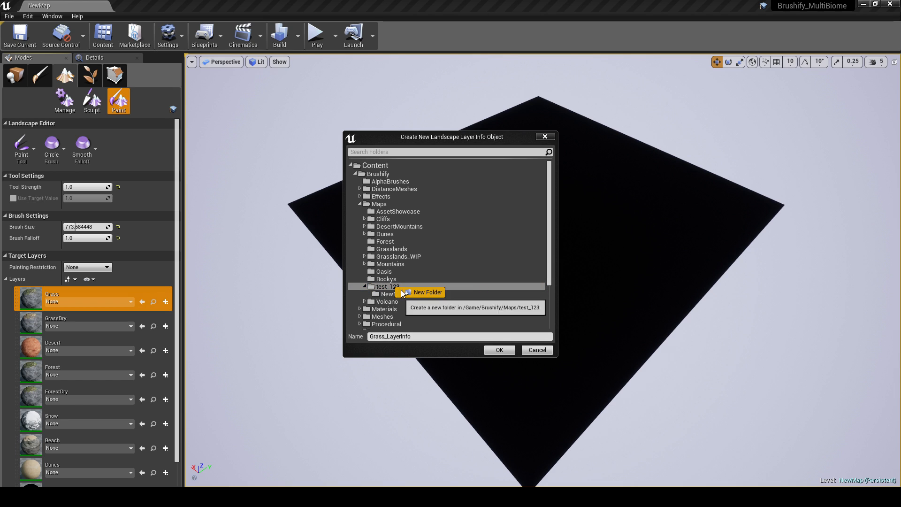
{"action": "left_click", "coordinate": [417, 292]}
{"action": "type", "text": "Layerinfo"}
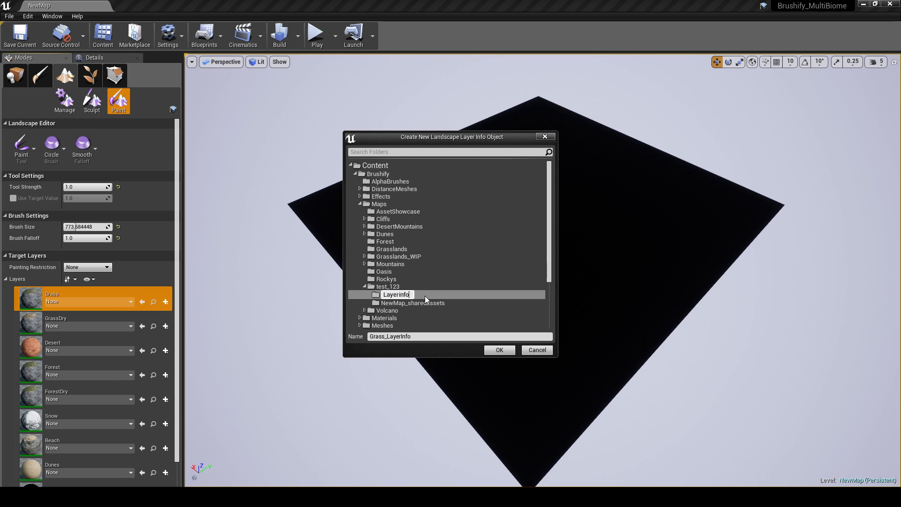
{"action": "left_click", "coordinate": [421, 305]}
Step: Save Grass_LayerInfo in the new Layerinfo folder and dismiss the asset window
{"action": "left_click", "coordinate": [414, 297]}
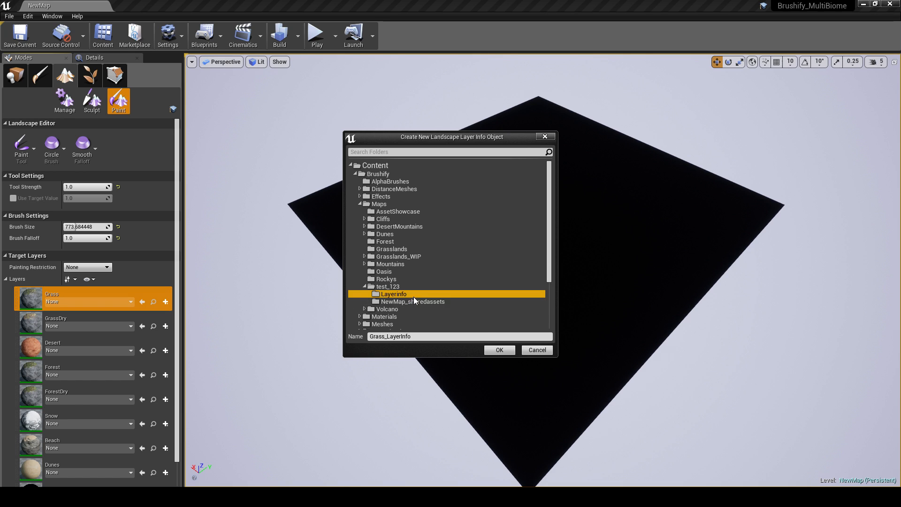
{"action": "left_click", "coordinate": [499, 351]}
{"action": "left_click", "coordinate": [525, 264]}
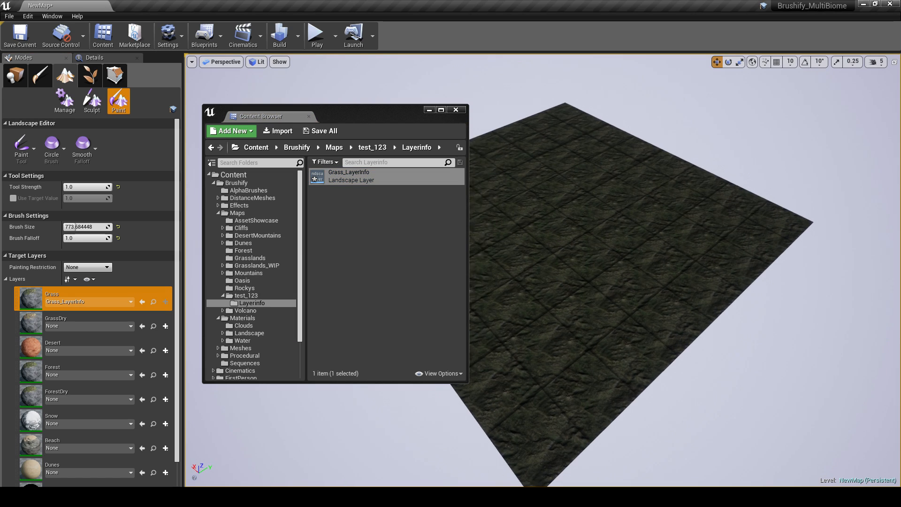
{"action": "left_click", "coordinate": [461, 112]}
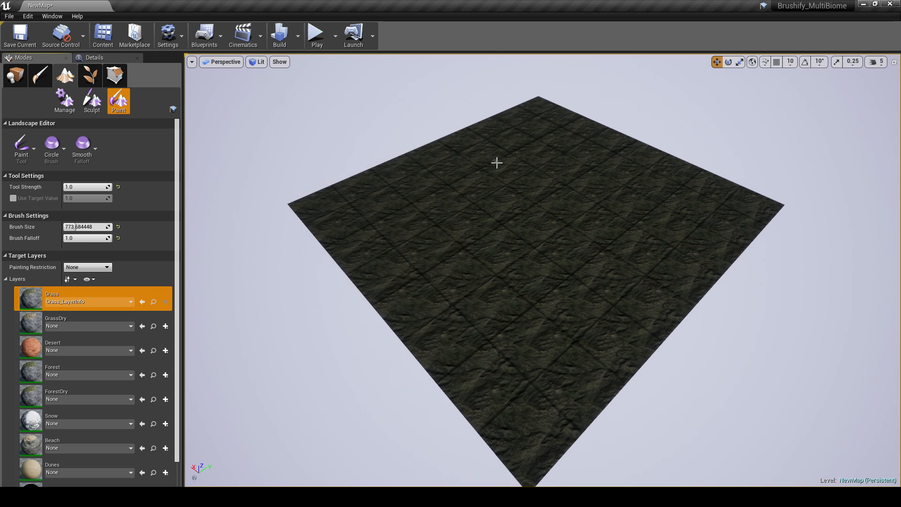
Step: Leave landscape painting and build the level to update its lighting
{"action": "scroll", "coordinate": [515, 168], "scroll_direction": "up", "scroll_amount": 10}
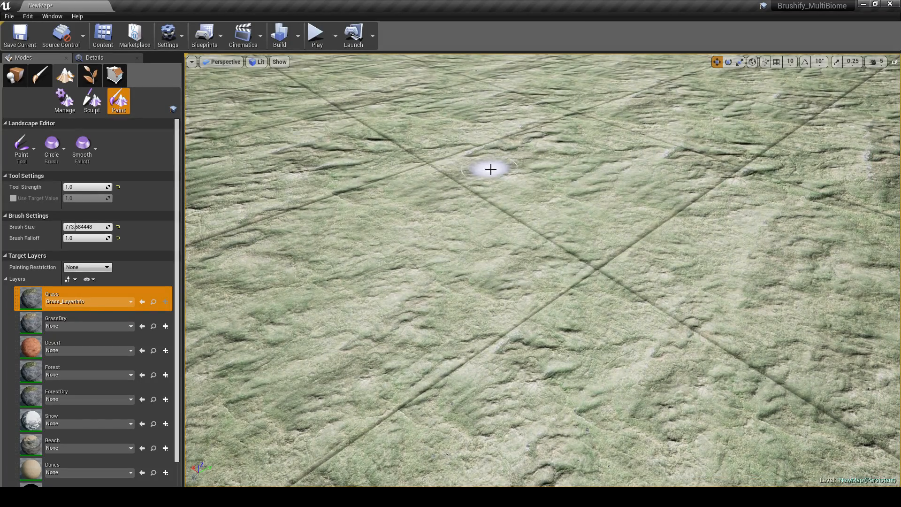
{"action": "key", "text": "s"}
{"action": "right_click_drag", "start_coordinate": [491, 169], "coordinate": [502, 165]}
{"action": "key", "text": "w"}
{"action": "left_click", "coordinate": [15, 75]}
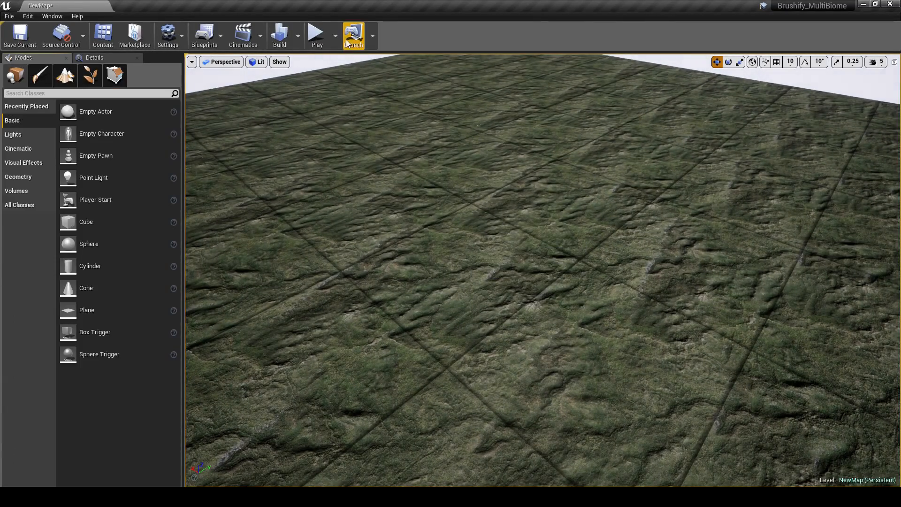
{"action": "left_click", "coordinate": [289, 35]}
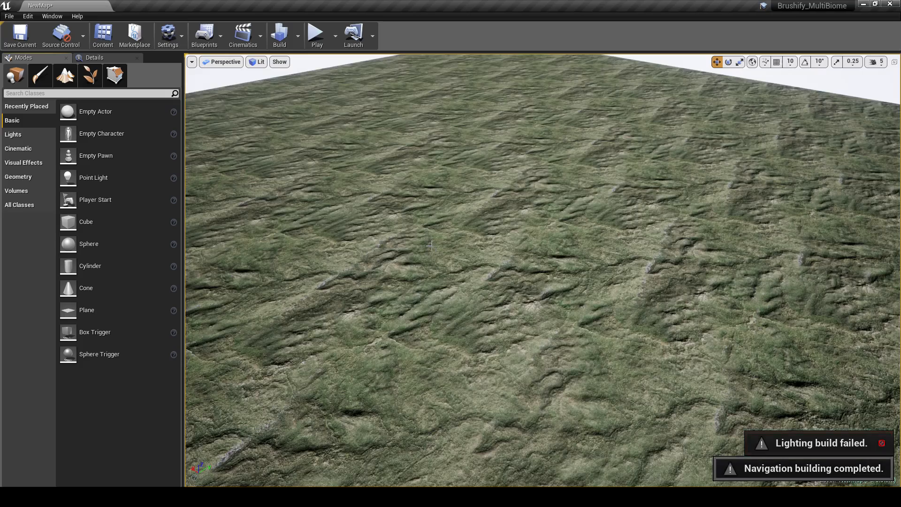
{"action": "mouse_move", "coordinate": [410, 179]}
{"action": "right_mouse_down"}
{"action": "mouse_move", "coordinate": [453, 157]}
{"action": "mouse_move", "coordinate": [571, 387]}
{"action": "mouse_move", "coordinate": [524, 311]}
{"action": "mouse_move", "coordinate": [505, 336]}
{"action": "mouse_move", "coordinate": [540, 324]}
{"action": "mouse_move", "coordinate": [380, 173]}
{"action": "mouse_move", "coordinate": [352, 175]}
{"action": "mouse_move", "coordinate": [446, 249]}
{"action": "mouse_move", "coordinate": [422, 183]}
{"action": "mouse_move", "coordinate": [414, 190]}
{"action": "right_mouse_up"}
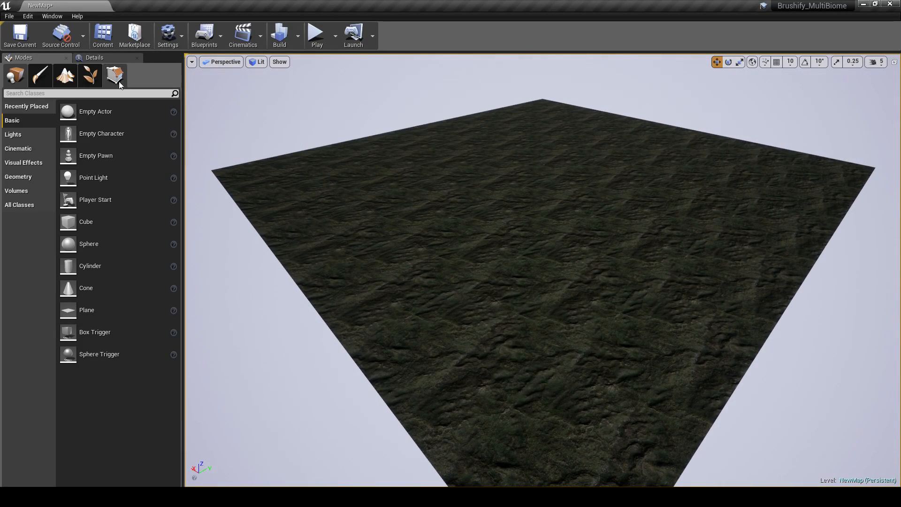
Step: Return to landscape painting and create a weight-blended GrassDry_LayerInfo for the GrassDry layer in the Layerinfo folder
{"action": "left_click", "coordinate": [81, 80]}
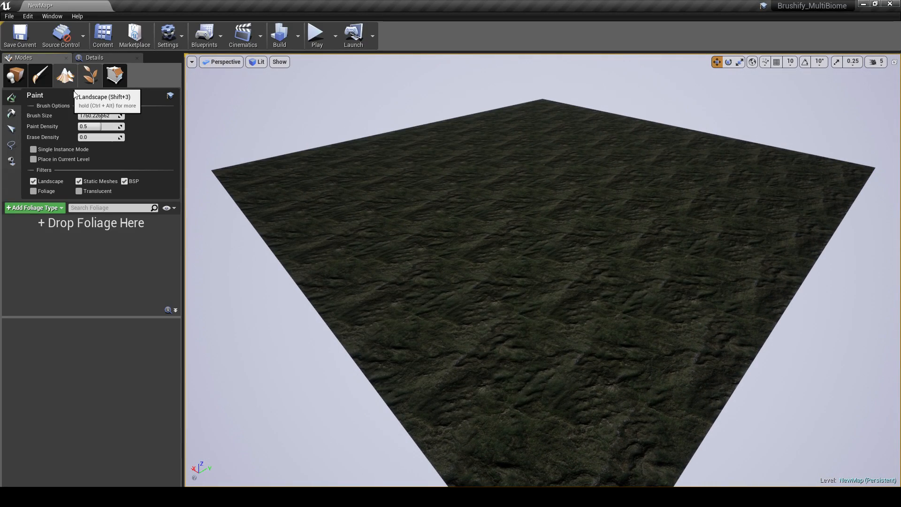
{"action": "left_click", "coordinate": [69, 81]}
{"action": "mouse_move", "coordinate": [460, 241]}
{"action": "right_mouse_down"}
{"action": "mouse_move", "coordinate": [467, 254]}
{"action": "mouse_move", "coordinate": [394, 202]}
{"action": "mouse_move", "coordinate": [262, 294]}
{"action": "right_mouse_up"}
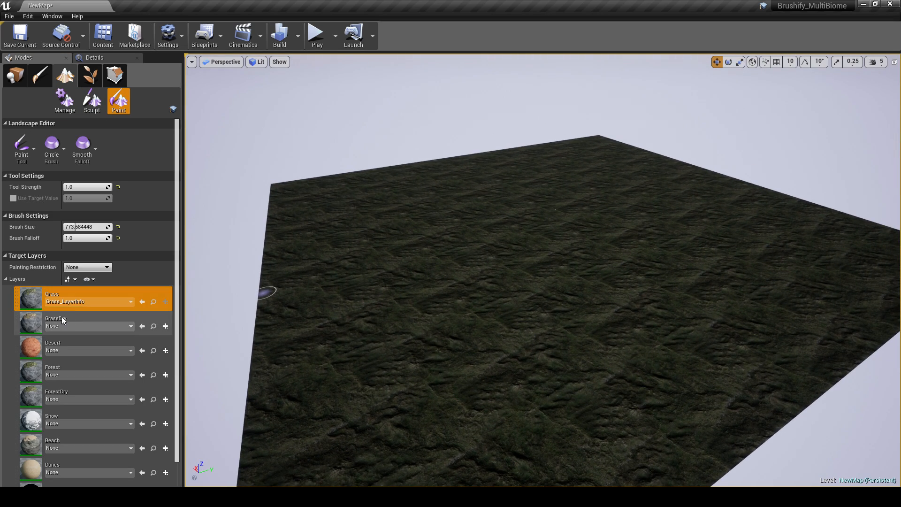
{"action": "left_click", "coordinate": [61, 316]}
{"action": "left_click", "coordinate": [165, 328]}
{"action": "left_click", "coordinate": [176, 335]}
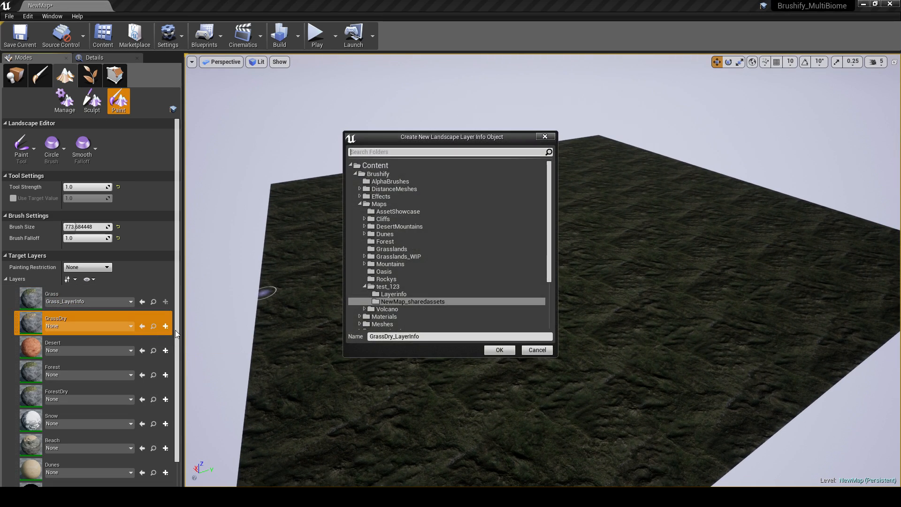
{"action": "left_click", "coordinate": [401, 296]}
{"action": "left_click", "coordinate": [493, 351]}
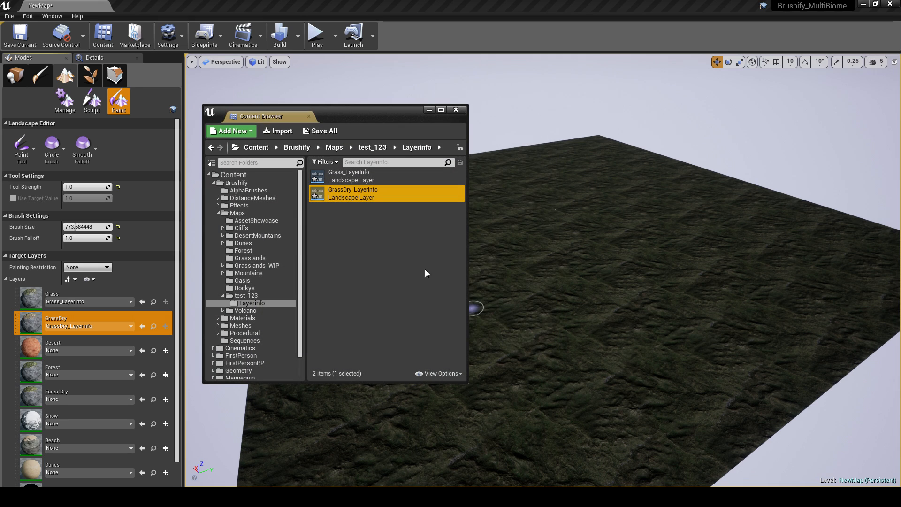
Step: Create a weight-blended Desert_LayerInfo for the Desert layer in the Layerinfo folder
{"action": "left_click", "coordinate": [165, 350]}
{"action": "left_click", "coordinate": [189, 361]}
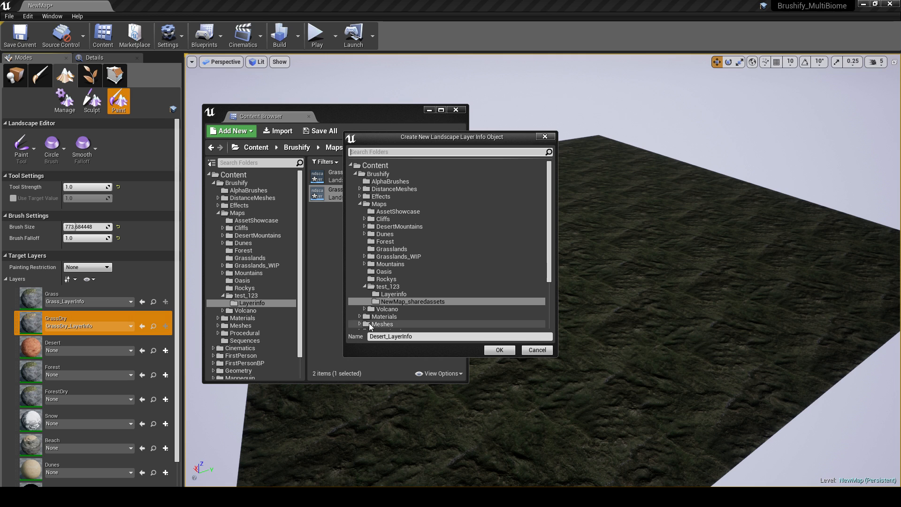
{"action": "left_click", "coordinate": [399, 295]}
{"action": "left_click", "coordinate": [493, 350]}
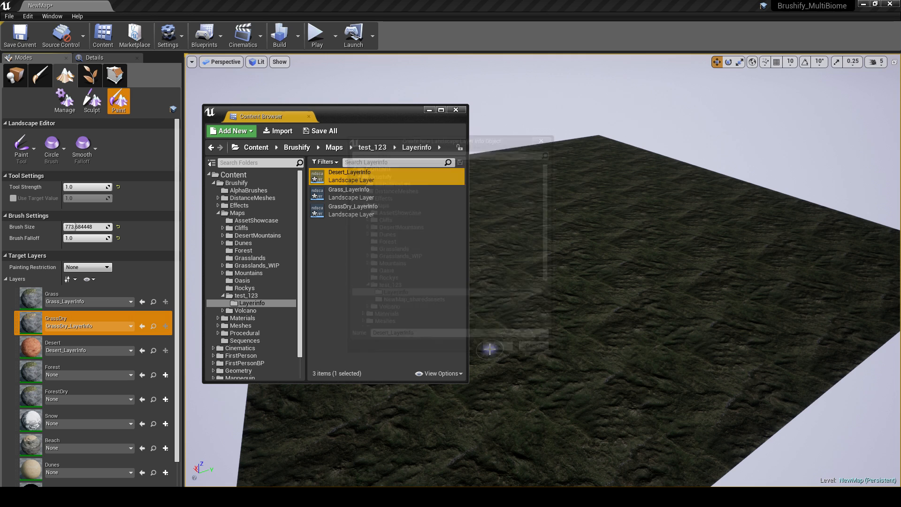
{"action": "scroll", "coordinate": [136, 362], "scroll_direction": "down", "scroll_amount": 2}
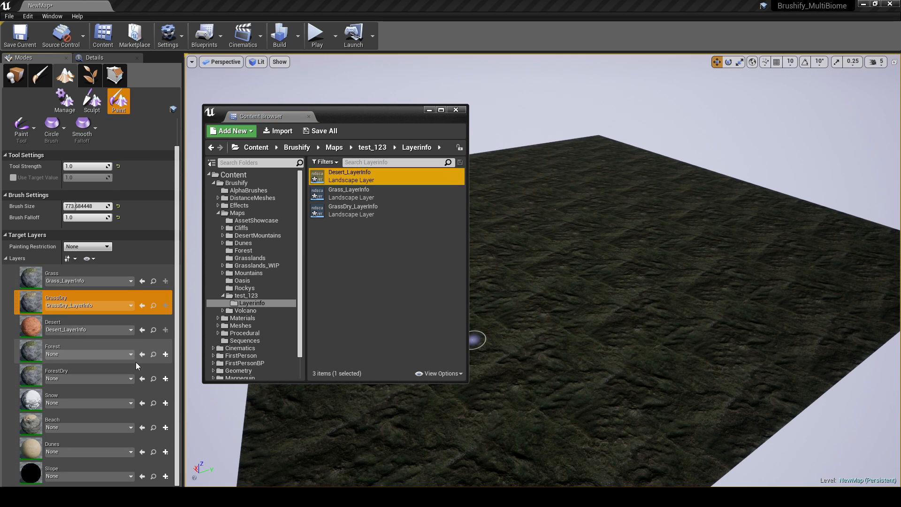
Step: Create a weight-blended Snow_LayerInfo for the Snow layer in the Layerinfo folder
{"action": "left_click", "coordinate": [165, 404]}
{"action": "left_click", "coordinate": [188, 414]}
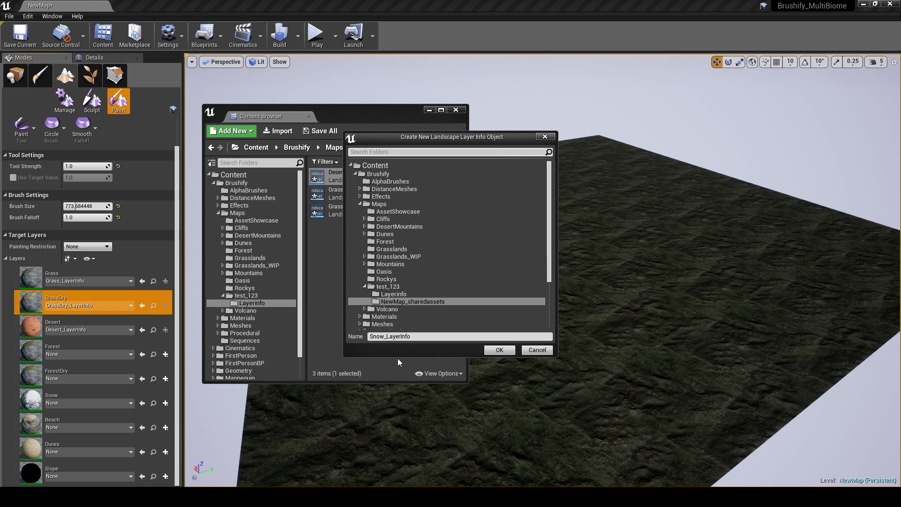
{"action": "left_click", "coordinate": [400, 291]}
{"action": "left_click", "coordinate": [490, 350]}
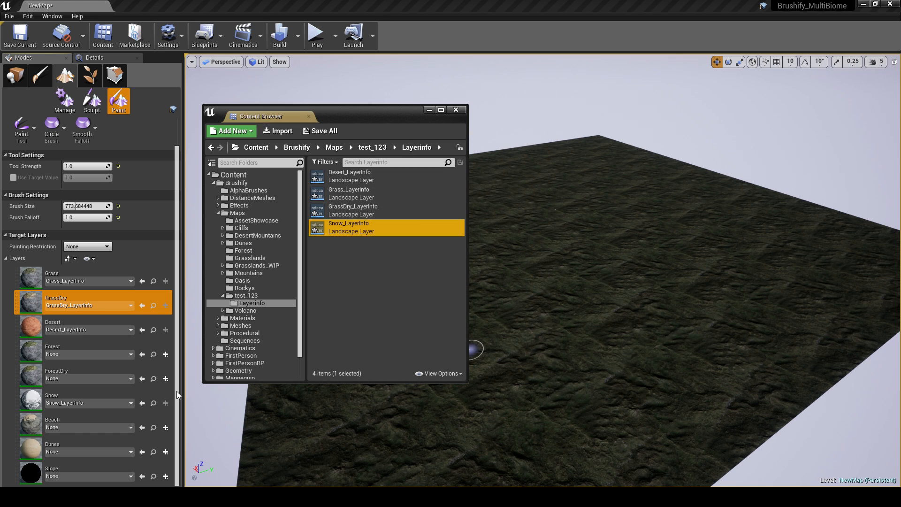
Step: Create a weight-blended Beach_LayerInfo for the Beach layer in the Layerinfo folder
{"action": "left_click", "coordinate": [165, 427]}
{"action": "left_click", "coordinate": [193, 434]}
{"action": "left_click", "coordinate": [397, 293]}
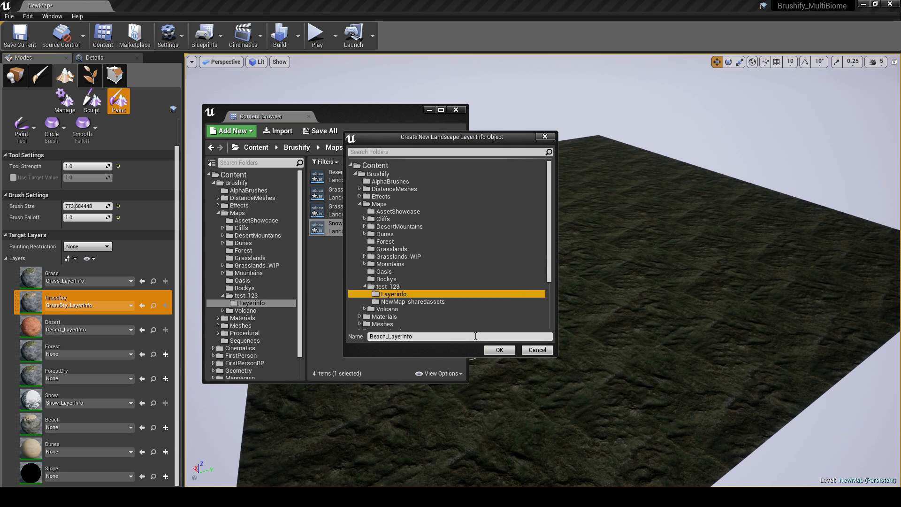
{"action": "left_click", "coordinate": [499, 351]}
Step: Save all the layer info assets in the Layerinfo folder and dismiss the asset window
{"action": "left_click", "coordinate": [359, 245]}
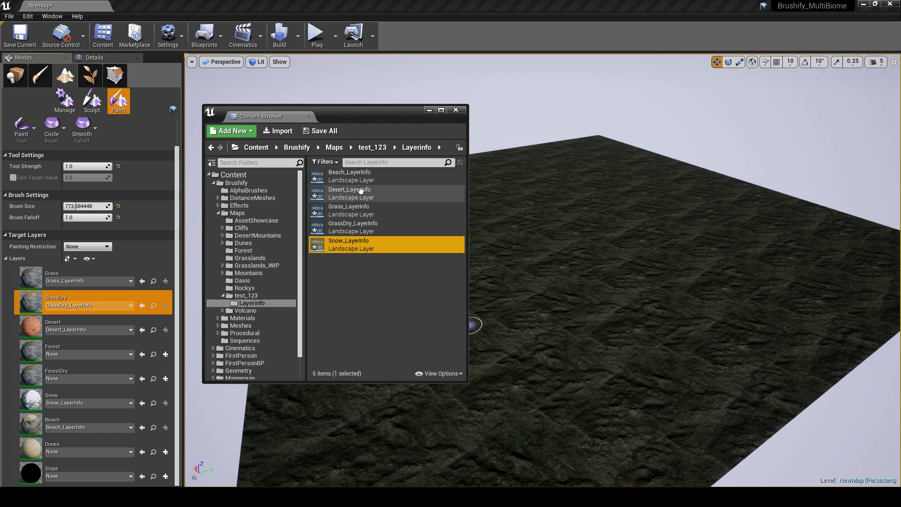
{"action": "left_click", "coordinate": [350, 175], "text": "shift"}
{"action": "right_click", "coordinate": [353, 181]}
{"action": "left_click", "coordinate": [371, 225]}
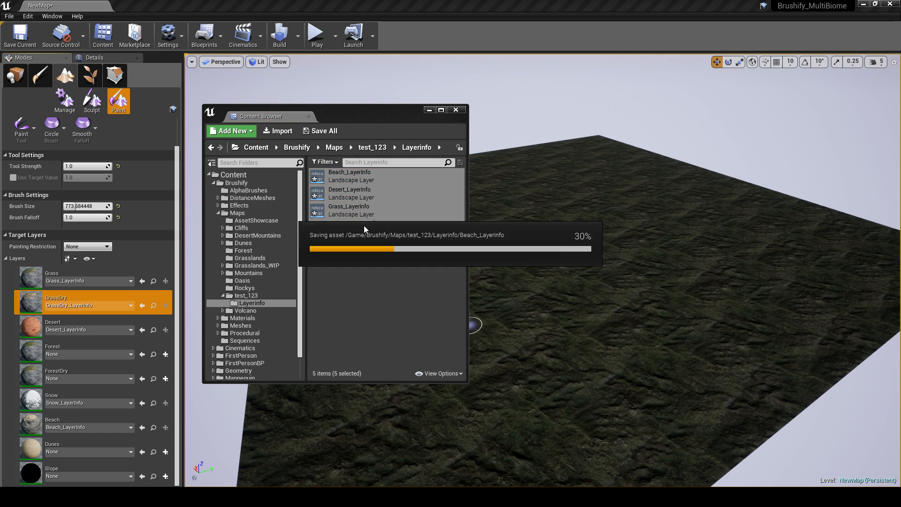
{"action": "left_click", "coordinate": [377, 278]}
{"action": "left_click", "coordinate": [454, 111]}
Step: Paint a patch of GrassDry on the landscape with a brush size of about 3817
{"action": "right_click_drag", "start_coordinate": [372, 123], "coordinate": [429, 172]}
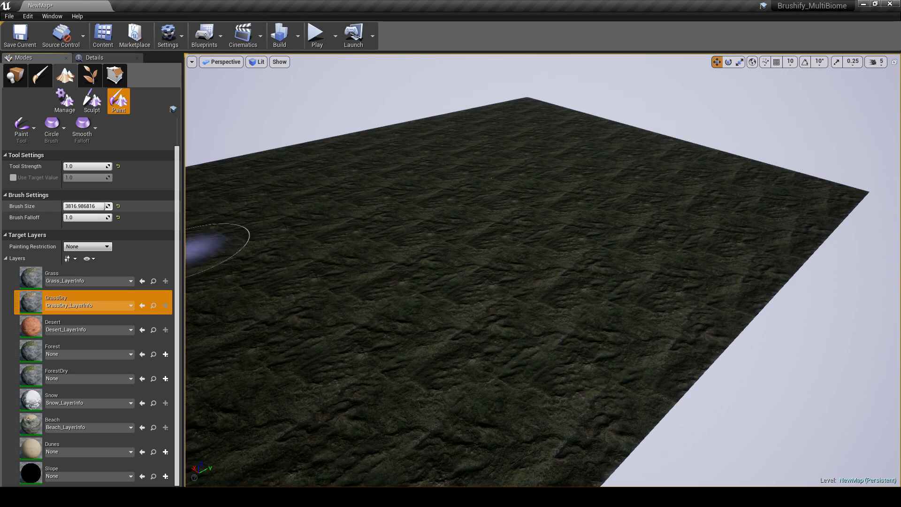
{"action": "right_click_drag", "start_coordinate": [391, 267], "coordinate": [371, 276]}
{"action": "mouse_move", "coordinate": [393, 269]}
{"action": "left_mouse_down"}
{"action": "mouse_move", "coordinate": [413, 300]}
{"action": "mouse_move", "coordinate": [395, 308]}
{"action": "mouse_move", "coordinate": [387, 281]}
{"action": "mouse_move", "coordinate": [378, 297]}
{"action": "mouse_move", "coordinate": [404, 256]}
{"action": "left_mouse_up"}
{"action": "right_click_drag", "start_coordinate": [404, 256], "coordinate": [436, 261]}
Step: Paint a Desert patch beside the GrassDry area and a Snow patch beside the Desert one
{"action": "left_click", "coordinate": [56, 324]}
{"action": "mouse_move", "coordinate": [474, 291]}
{"action": "left_mouse_down"}
{"action": "mouse_move", "coordinate": [523, 302]}
{"action": "mouse_move", "coordinate": [526, 314]}
{"action": "mouse_move", "coordinate": [554, 261]}
{"action": "left_mouse_up"}
{"action": "left_click", "coordinate": [57, 399]}
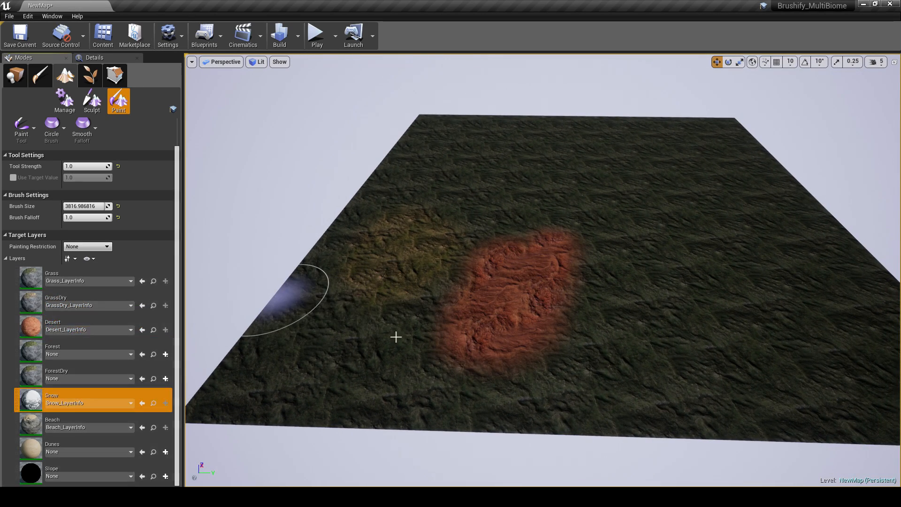
{"action": "mouse_move", "coordinate": [662, 301]}
{"action": "left_mouse_down"}
{"action": "mouse_move", "coordinate": [654, 267]}
{"action": "mouse_move", "coordinate": [666, 299]}
{"action": "left_mouse_up"}
{"action": "right_click_drag", "start_coordinate": [656, 302], "coordinate": [627, 308]}
Step: Paint a Beach patch on the landscape beside the Snow patch
{"action": "left_click", "coordinate": [33, 427]}
{"action": "right_click_drag", "start_coordinate": [356, 338], "coordinate": [404, 348]}
{"action": "scroll", "coordinate": [605, 302], "scroll_direction": "down", "scroll_amount": 5}
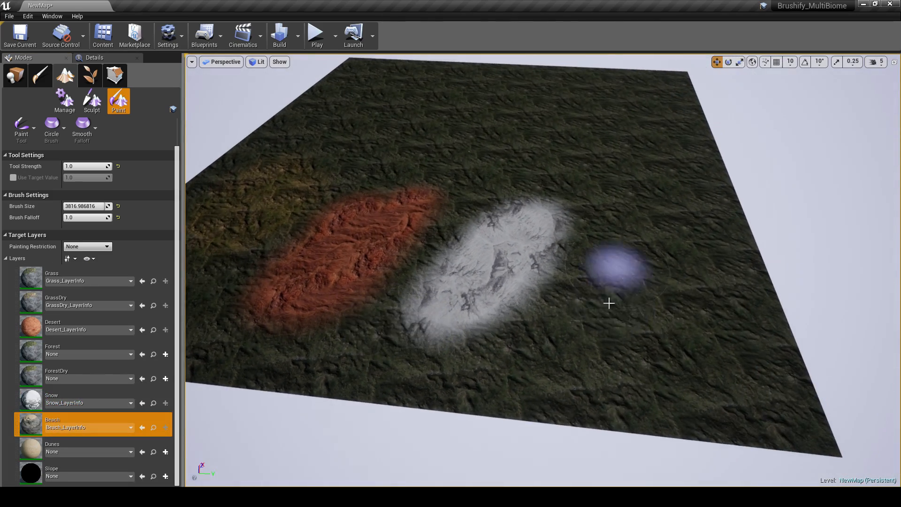
{"action": "left_click_drag", "start_coordinate": [606, 302], "coordinate": [618, 239]}
{"action": "mouse_move", "coordinate": [665, 278]}
{"action": "right_mouse_down"}
{"action": "mouse_move", "coordinate": [668, 298]}
{"action": "mouse_move", "coordinate": [695, 303]}
{"action": "mouse_move", "coordinate": [688, 268]}
{"action": "mouse_move", "coordinate": [652, 256]}
{"action": "mouse_move", "coordinate": [620, 265]}
{"action": "mouse_move", "coordinate": [622, 287]}
{"action": "mouse_move", "coordinate": [505, 282]}
{"action": "mouse_move", "coordinate": [493, 272]}
{"action": "mouse_move", "coordinate": [418, 279]}
{"action": "mouse_move", "coordinate": [399, 241]}
{"action": "right_mouse_up"}
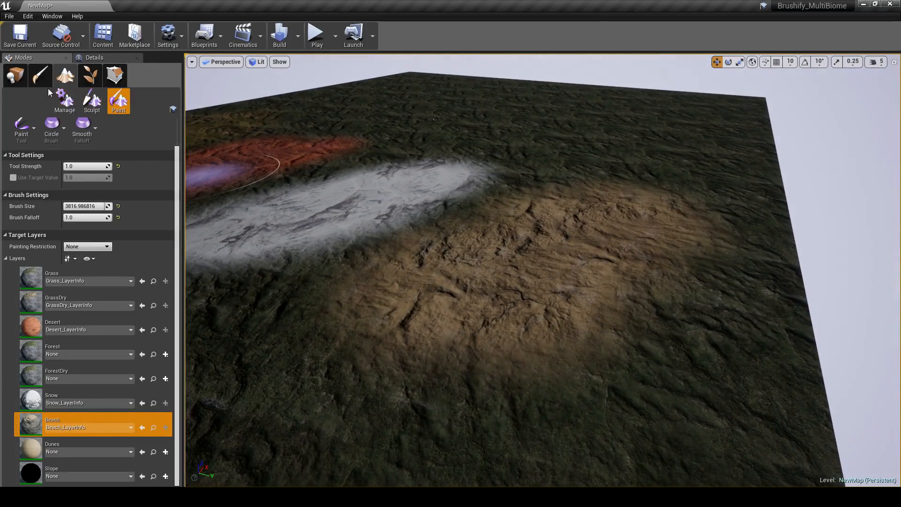
Step: Sculpt raised mounds on the Beach patch with a brush size of about 1357
{"action": "left_click", "coordinate": [92, 101]}
{"action": "scroll", "coordinate": [594, 288], "scroll_direction": "up", "scroll_amount": 5}
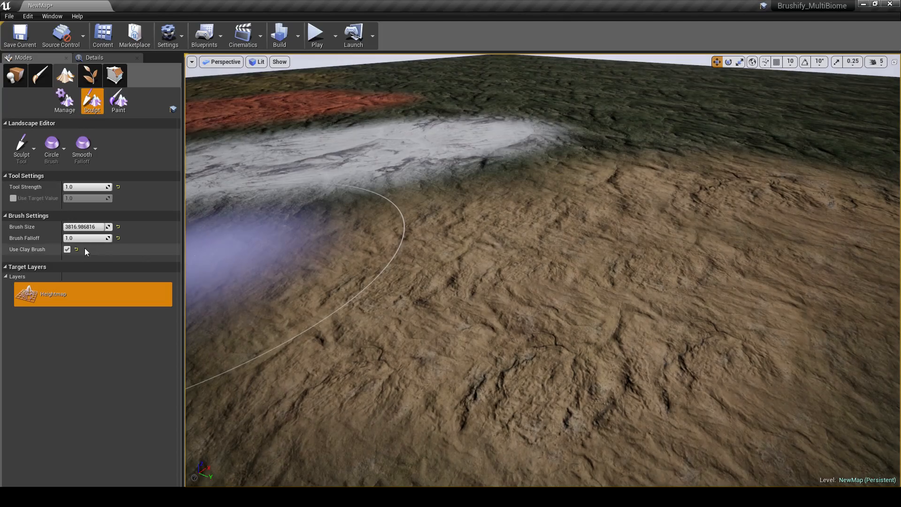
{"action": "left_click_drag", "start_coordinate": [84, 227], "coordinate": [77, 228]}
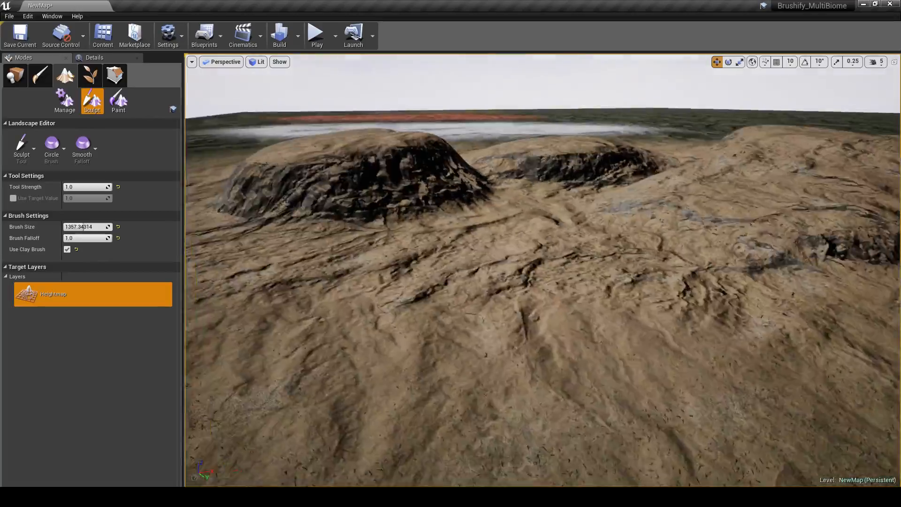
Step: Sculpt raised mounds along the Snow patch
{"action": "key", "text": "w"}
{"action": "mouse_move", "coordinate": [543, 271]}
{"action": "right_mouse_down"}
{"action": "mouse_move", "coordinate": [629, 211]}
{"action": "mouse_move", "coordinate": [634, 226]}
{"action": "mouse_move", "coordinate": [610, 230]}
{"action": "mouse_move", "coordinate": [601, 272]}
{"action": "mouse_move", "coordinate": [634, 329]}
{"action": "mouse_move", "coordinate": [564, 286]}
{"action": "mouse_move", "coordinate": [506, 205]}
{"action": "right_mouse_up"}
{"action": "key", "text": "s"}
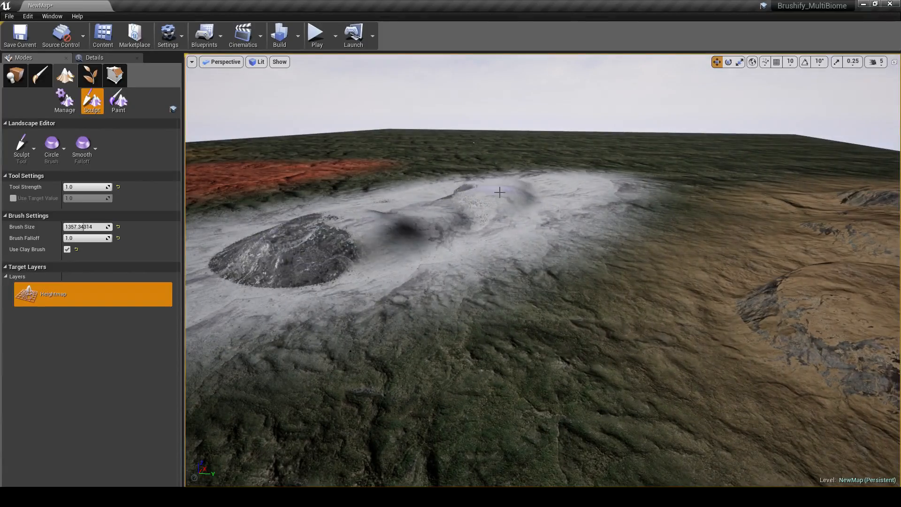
{"action": "right_click_drag", "start_coordinate": [585, 190], "coordinate": [625, 211]}
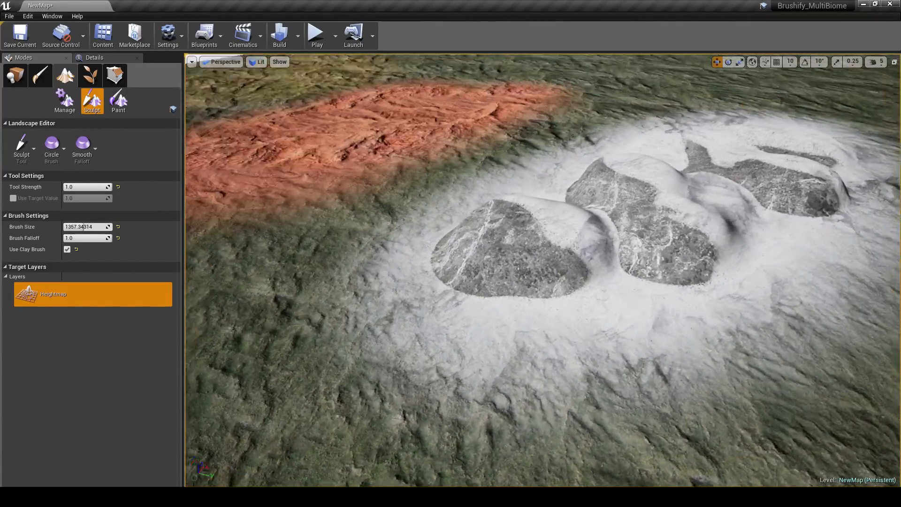
{"action": "mouse_move", "coordinate": [543, 270]}
{"action": "right_mouse_down"}
{"action": "mouse_move", "coordinate": [470, 268]}
{"action": "mouse_move", "coordinate": [450, 256]}
{"action": "mouse_move", "coordinate": [564, 270]}
{"action": "mouse_move", "coordinate": [431, 275]}
{"action": "right_mouse_up"}
{"action": "left_click_drag", "start_coordinate": [484, 190], "coordinate": [461, 186]}
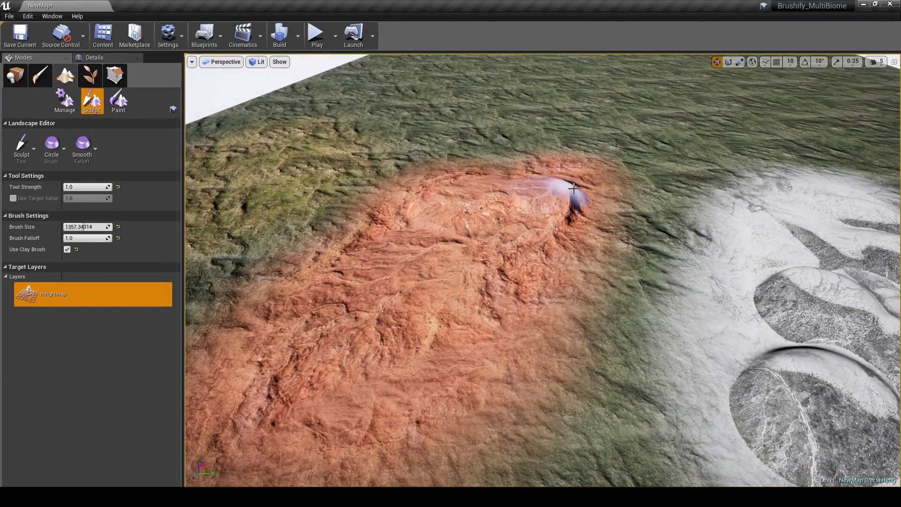
Step: Sculpt raised bumps on the Desert and GrassDry patches
{"action": "mouse_move", "coordinate": [344, 389]}
{"action": "right_mouse_down"}
{"action": "mouse_move", "coordinate": [399, 328]}
{"action": "mouse_move", "coordinate": [348, 329]}
{"action": "mouse_move", "coordinate": [357, 356]}
{"action": "mouse_move", "coordinate": [415, 240]}
{"action": "right_mouse_up"}
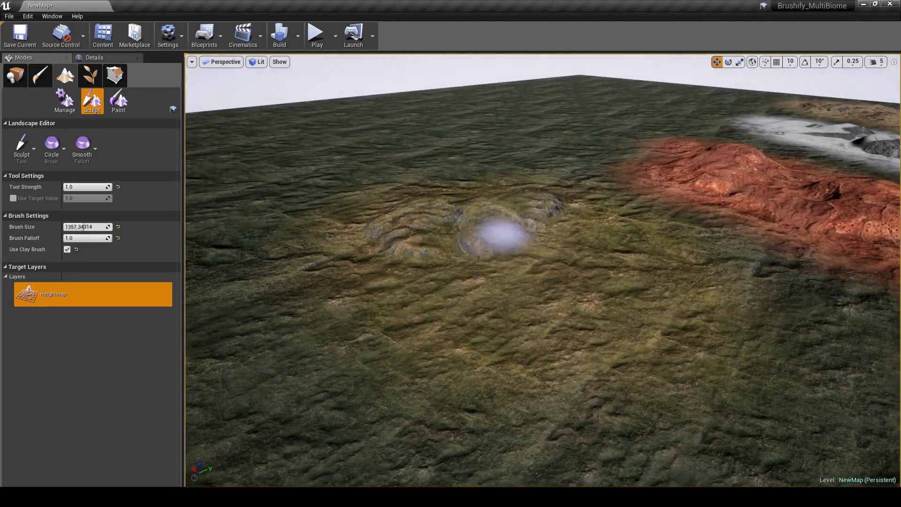
{"action": "left_click_drag", "start_coordinate": [513, 315], "coordinate": [531, 324]}
{"action": "mouse_move", "coordinate": [531, 324]}
{"action": "right_mouse_down"}
{"action": "mouse_move", "coordinate": [533, 343]}
{"action": "mouse_move", "coordinate": [474, 295]}
{"action": "mouse_move", "coordinate": [489, 277]}
{"action": "mouse_move", "coordinate": [522, 277]}
{"action": "mouse_move", "coordinate": [547, 343]}
{"action": "mouse_move", "coordinate": [569, 340]}
{"action": "mouse_move", "coordinate": [550, 334]}
{"action": "right_mouse_up"}
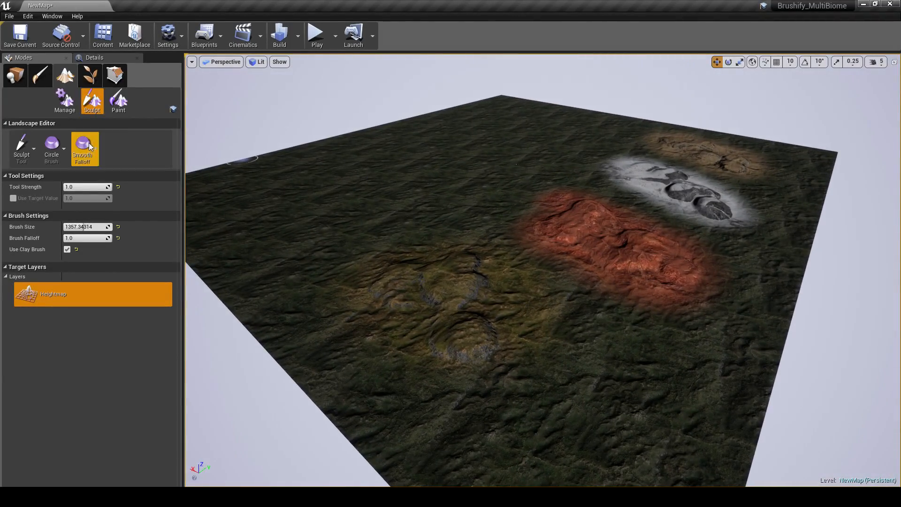
Step: Flatten the sculpted mounds across all four painted patches using the Flatten tool with a brush size of 8192
{"action": "left_click_drag", "start_coordinate": [85, 227], "coordinate": [90, 227]}
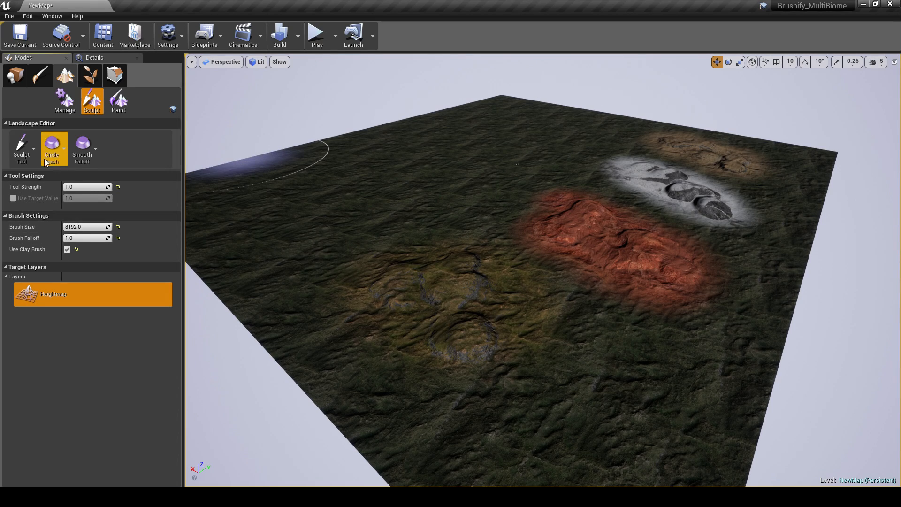
{"action": "left_click", "coordinate": [32, 150]}
{"action": "left_click", "coordinate": [57, 194]}
{"action": "mouse_move", "coordinate": [449, 279]}
{"action": "left_mouse_down"}
{"action": "mouse_move", "coordinate": [610, 245]}
{"action": "mouse_move", "coordinate": [671, 184]}
{"action": "left_mouse_up"}
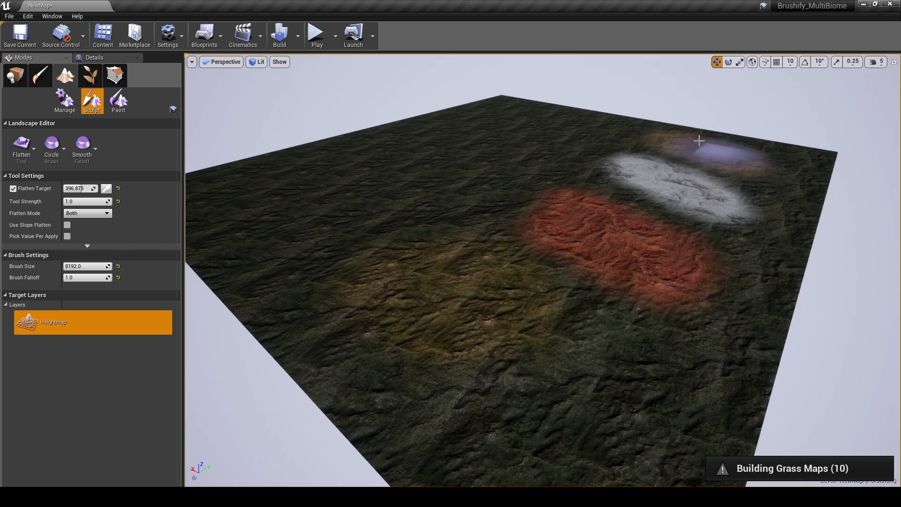
Step: Leave landscape editing and examine the flattened, painted terrain up close
{"action": "left_click", "coordinate": [20, 85]}
{"action": "right_click_drag", "start_coordinate": [404, 244], "coordinate": [339, 259]}
{"action": "key", "text": "w"}
{"action": "key", "text": "s"}
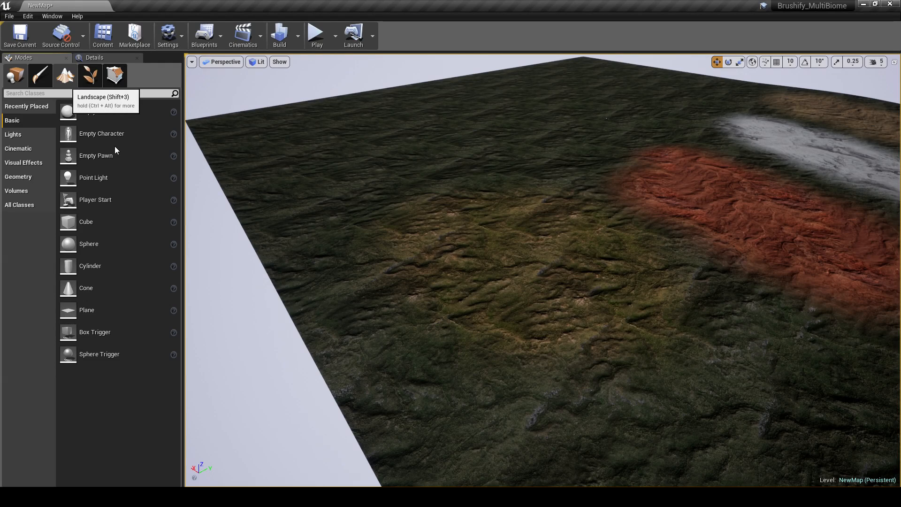
Step: Return to landscape sculpting and choose the Sculpt tool with the Alpha brush
{"action": "key", "text": "shift+3"}
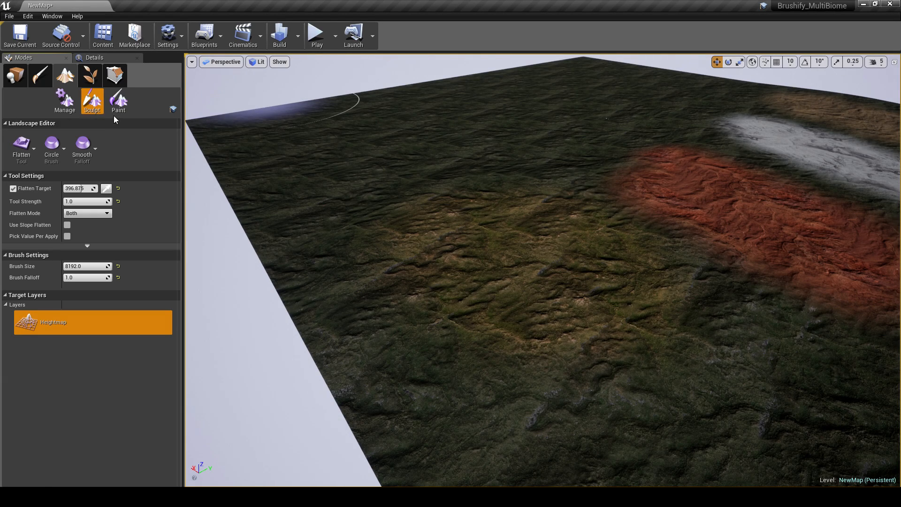
{"action": "left_click", "coordinate": [36, 150]}
{"action": "left_click", "coordinate": [58, 137]}
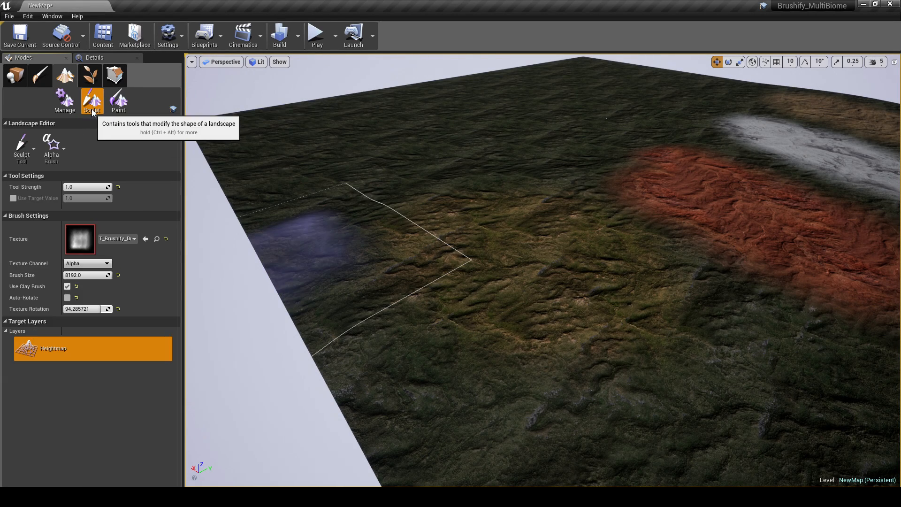
{"action": "left_click", "coordinate": [32, 142]}
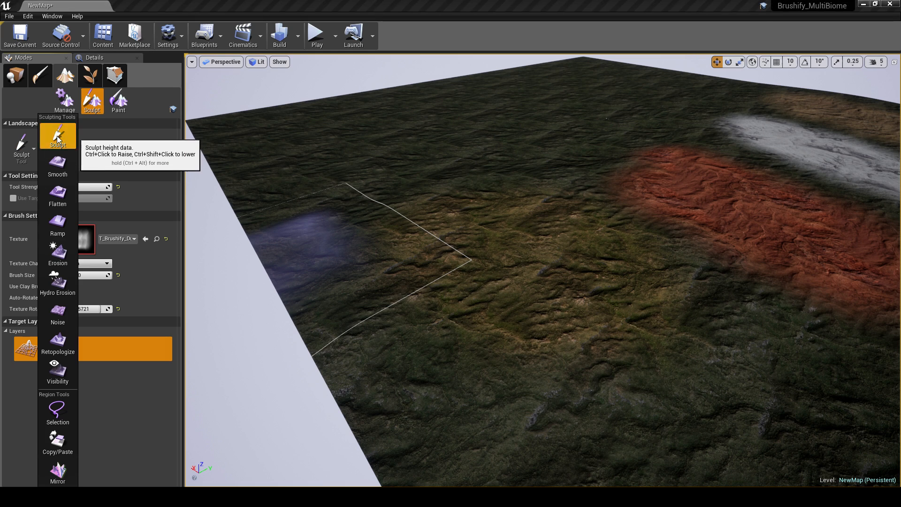
{"action": "left_click", "coordinate": [58, 136]}
{"action": "left_click", "coordinate": [53, 145]}
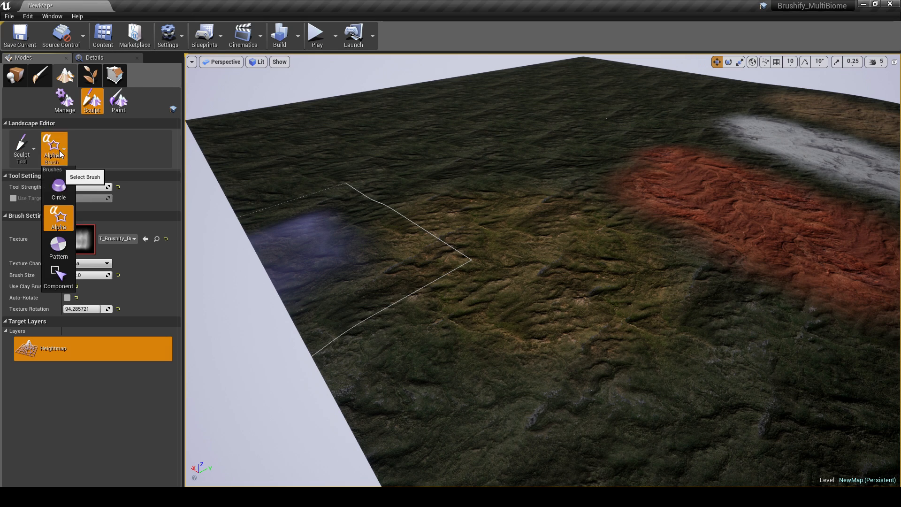
{"action": "left_click", "coordinate": [60, 218]}
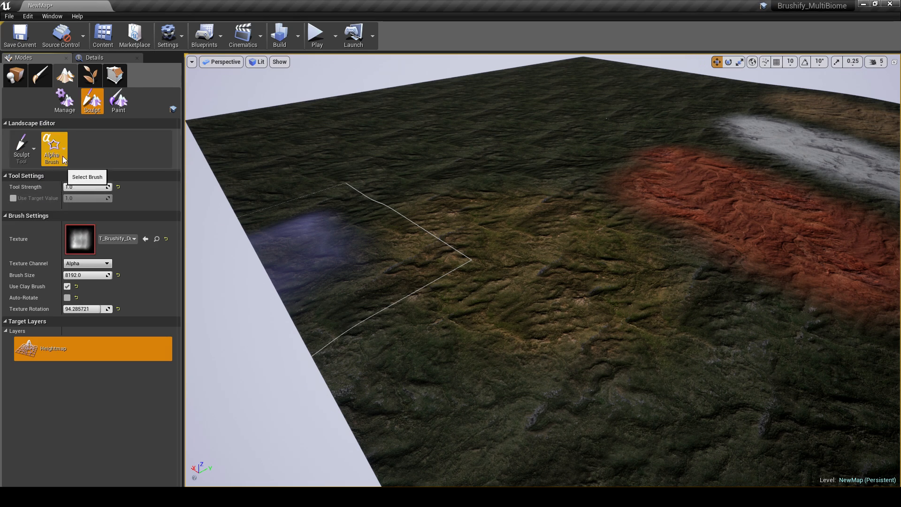
Step: Set the sculpting tool strength to 4.0 and assign T_Brushify_Mountains_A as the alpha brush texture
{"action": "left_click", "coordinate": [79, 187]}
{"action": "type", "text": "4"}
{"action": "key", "text": "Return"}
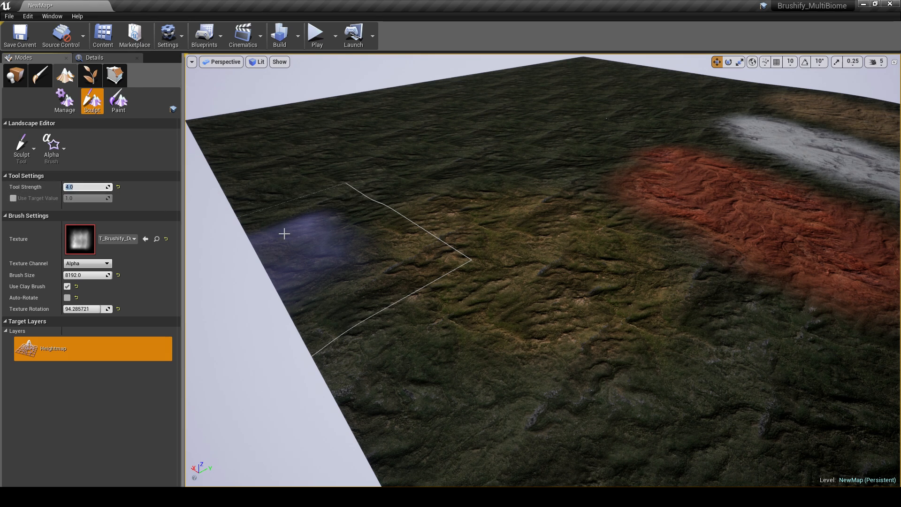
{"action": "left_click", "coordinate": [111, 238]}
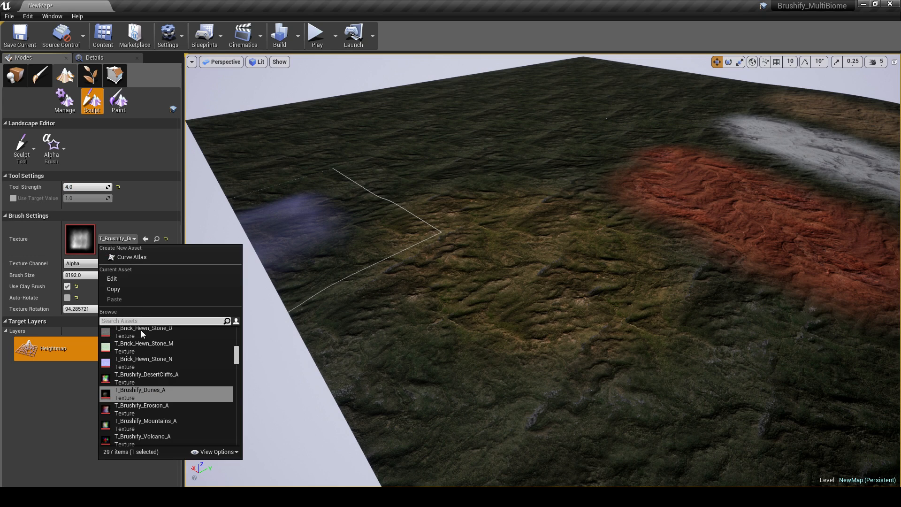
{"action": "scroll", "coordinate": [140, 395], "scroll_direction": "down", "scroll_amount": 1}
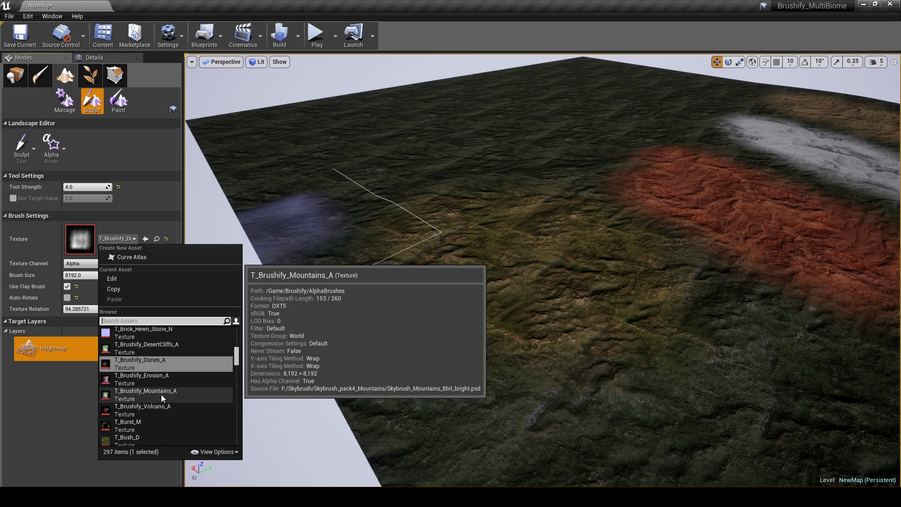
{"action": "key", "text": "Escape"}
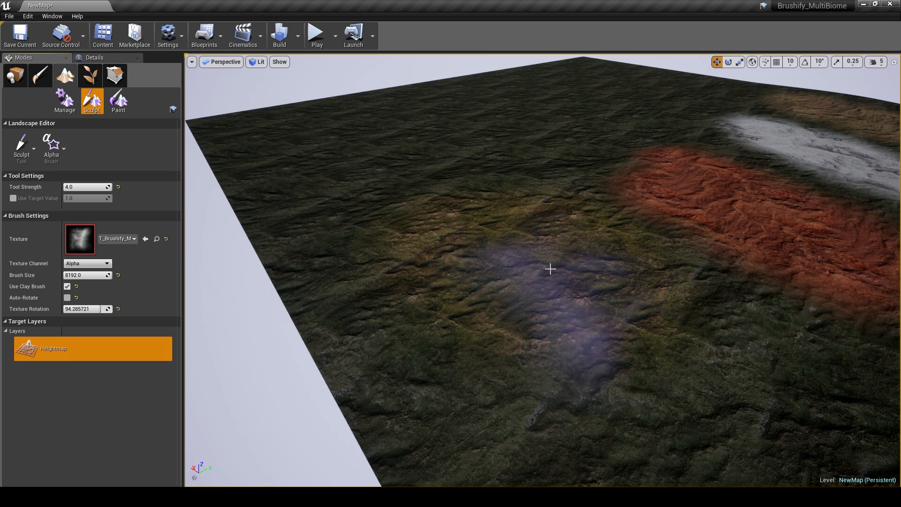
Step: Try a brush size of 36000 for the alpha brush, and return it to 8192
{"action": "left_click", "coordinate": [67, 286]}
{"action": "left_click", "coordinate": [80, 274]}
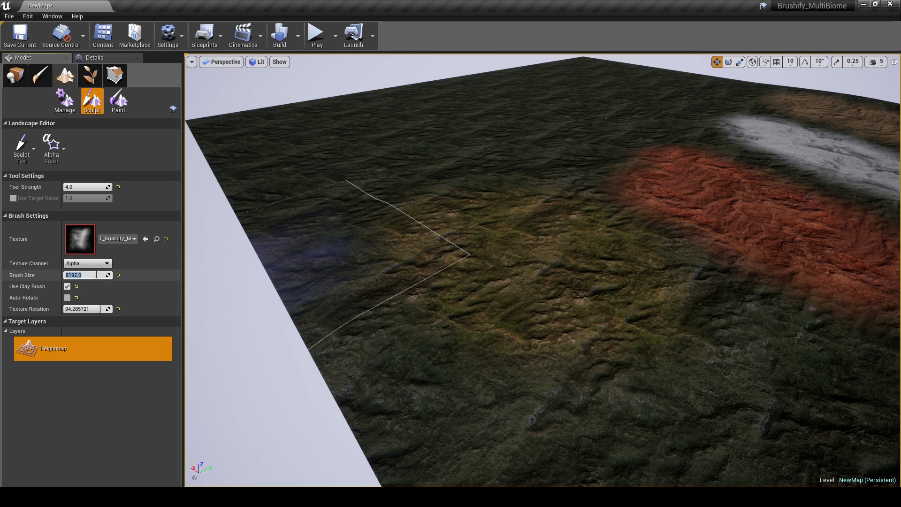
{"action": "type", "text": "36000"}
{"action": "key", "text": "Return"}
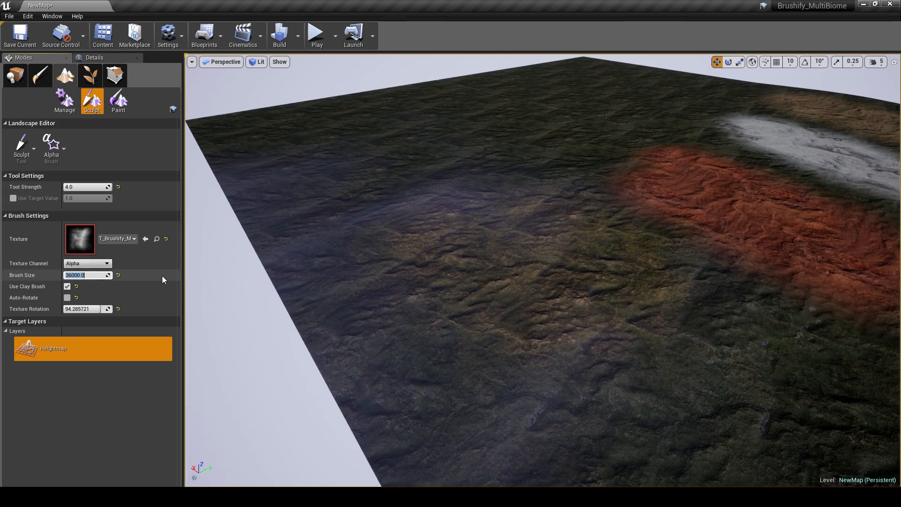
{"action": "left_click_drag", "start_coordinate": [109, 276], "coordinate": [112, 276]}
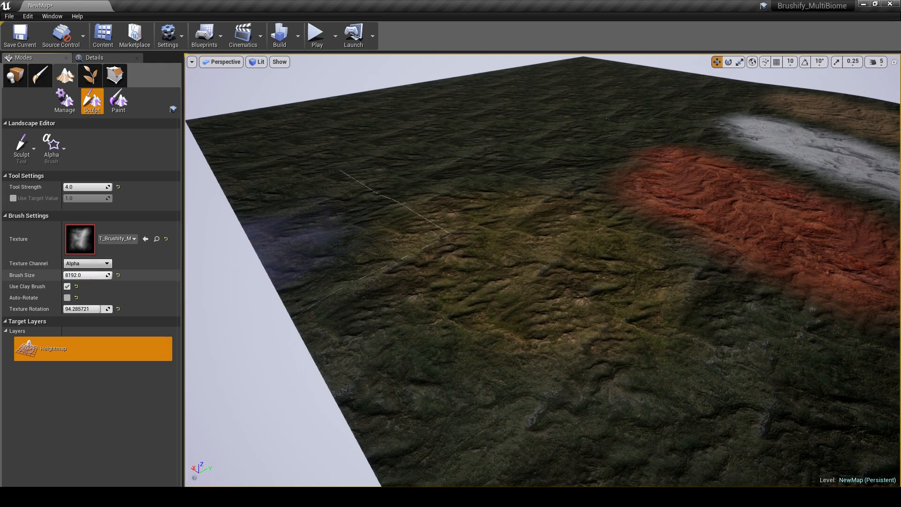
Step: Set the alpha brush's texture rotation to 46.285721
{"action": "mouse_move", "coordinate": [496, 242]}
{"action": "right_mouse_down"}
{"action": "mouse_move", "coordinate": [484, 242]}
{"action": "mouse_move", "coordinate": [503, 249]}
{"action": "mouse_move", "coordinate": [497, 242]}
{"action": "right_mouse_up"}
{"action": "mouse_move", "coordinate": [85, 309]}
{"action": "left_mouse_down"}
{"action": "mouse_move", "coordinate": [75, 309]}
{"action": "mouse_move", "coordinate": [89, 309]}
{"action": "left_mouse_up"}
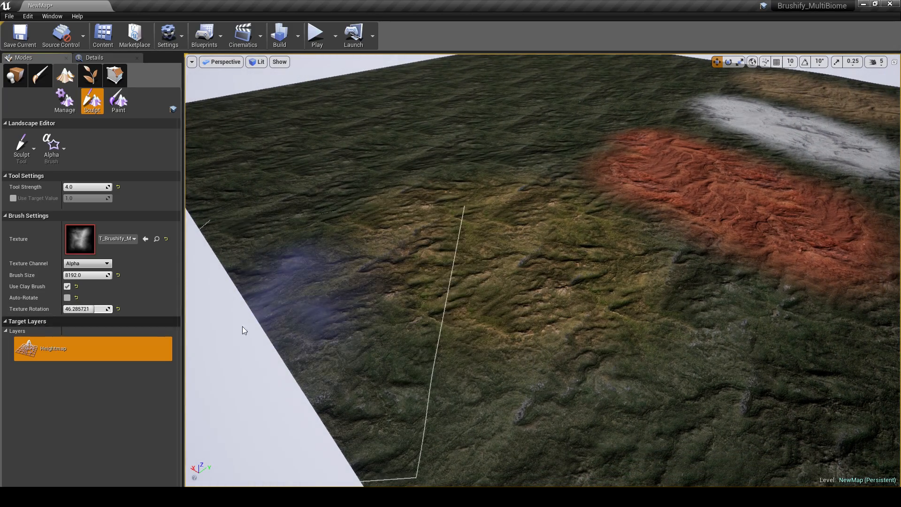
Step: Try stamping a mountain on the GrassDry patch with the alpha brush, and undo the stamp
{"action": "left_click_drag", "start_coordinate": [501, 237], "coordinate": [502, 248]}
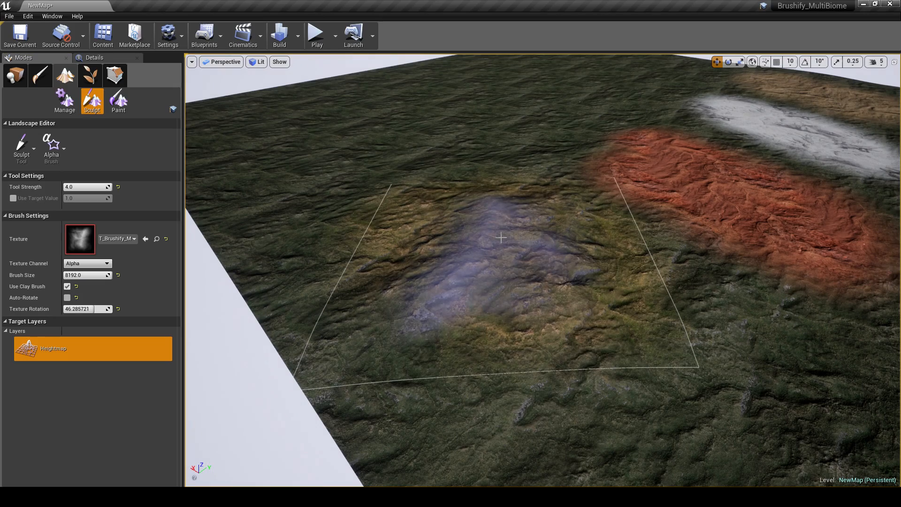
{"action": "key", "text": "w"}
{"action": "mouse_move", "coordinate": [604, 299]}
{"action": "right_mouse_down"}
{"action": "mouse_move", "coordinate": [526, 294]}
{"action": "mouse_move", "coordinate": [598, 298]}
{"action": "right_mouse_up"}
{"action": "key", "text": "s"}
{"action": "key", "text": "ctrl+z"}
{"action": "key", "text": "s"}
Step: Set the alpha brush size to 36000 and stamp a large mountain across the painted landscape
{"action": "right_click_drag", "start_coordinate": [623, 327], "coordinate": [622, 369]}
{"action": "left_click", "coordinate": [83, 277]}
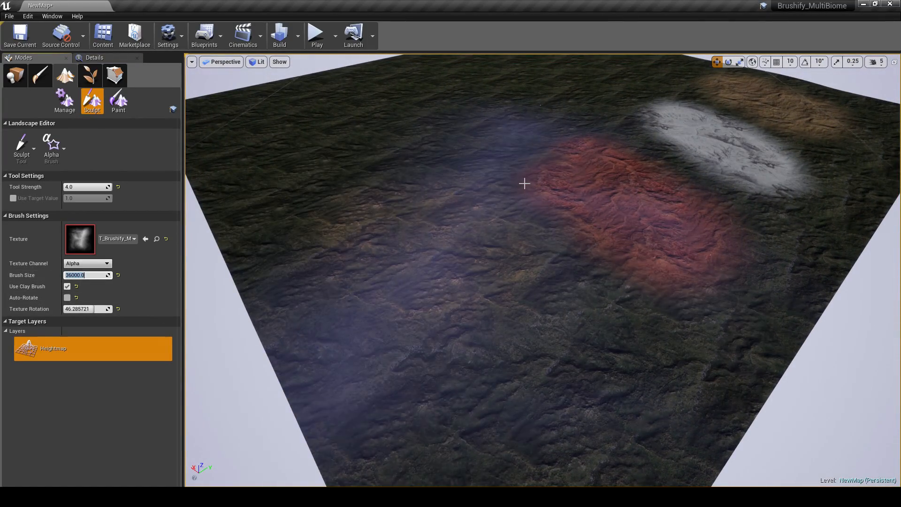
{"action": "left_click", "coordinate": [584, 143]}
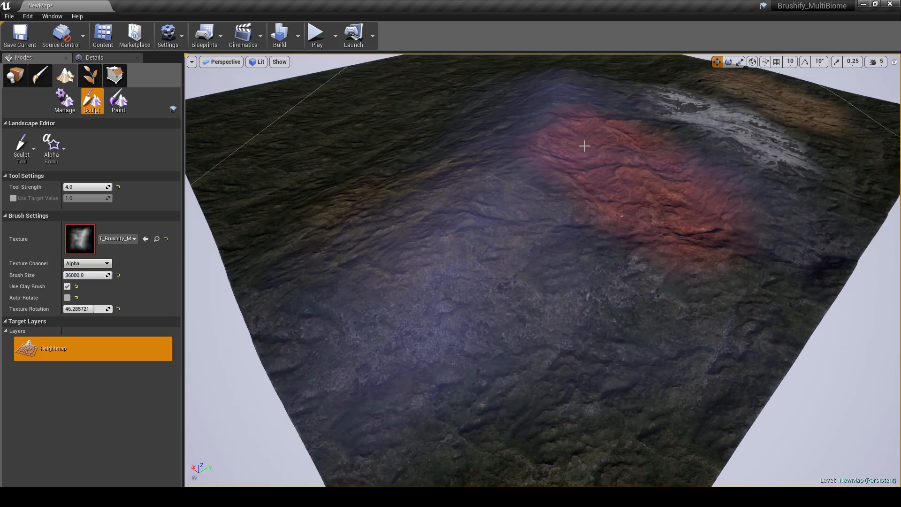
Step: Set the sculpt tool strength to 6.0 and the alpha brush's texture rotation to -180
{"action": "key", "text": "w"}
{"action": "mouse_move", "coordinate": [583, 145]}
{"action": "right_mouse_down"}
{"action": "mouse_move", "coordinate": [601, 118]}
{"action": "mouse_move", "coordinate": [580, 119]}
{"action": "mouse_move", "coordinate": [570, 162]}
{"action": "mouse_move", "coordinate": [702, 183]}
{"action": "right_mouse_up"}
{"action": "key", "text": "s"}
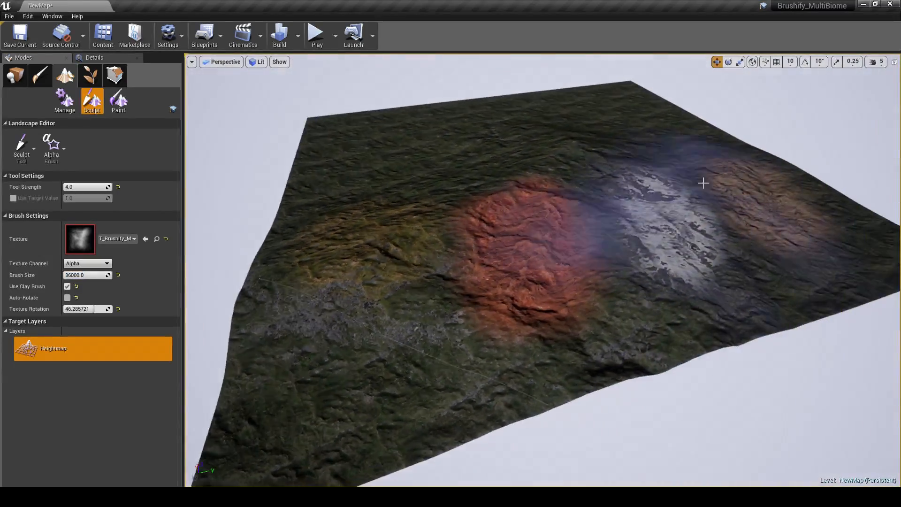
{"action": "left_click", "coordinate": [77, 187]}
{"action": "type", "text": "6"}
{"action": "key", "text": "Return"}
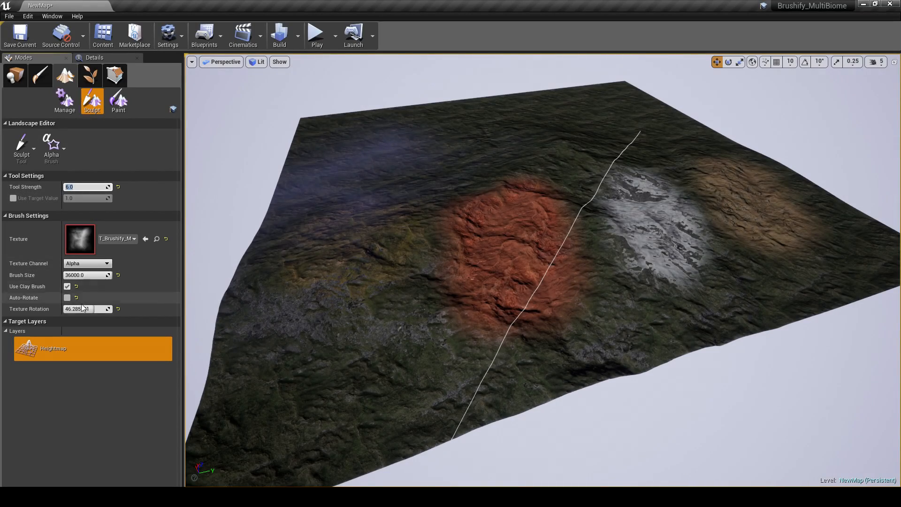
{"action": "left_click_drag", "start_coordinate": [78, 308], "coordinate": [49, 309]}
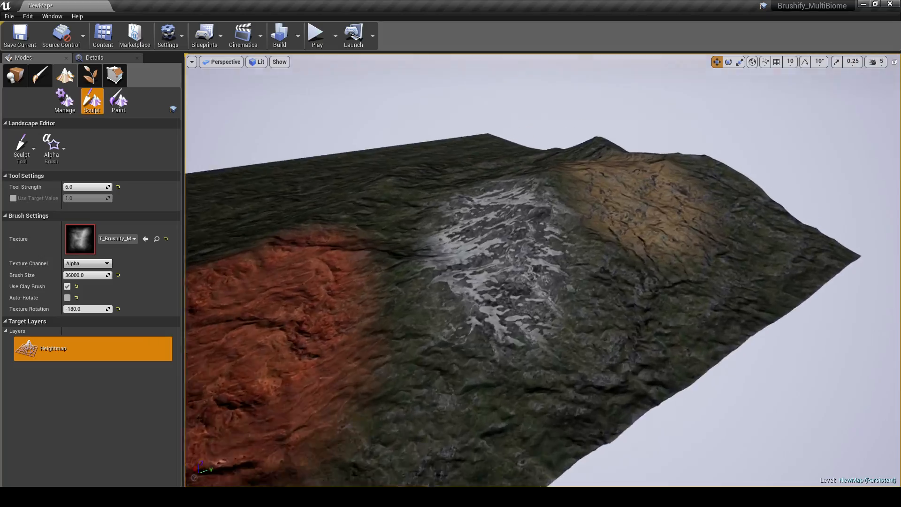
Step: Examine the sculpted mountains and painted layers up close, and play-test the snowy mountain in the Cliffs level
{"action": "key", "text": "w"}
{"action": "mouse_move", "coordinate": [542, 270]}
{"action": "right_mouse_down"}
{"action": "mouse_move", "coordinate": [599, 263]}
{"action": "mouse_move", "coordinate": [530, 282]}
{"action": "mouse_move", "coordinate": [537, 256]}
{"action": "mouse_move", "coordinate": [498, 246]}
{"action": "mouse_move", "coordinate": [592, 259]}
{"action": "mouse_move", "coordinate": [590, 268]}
{"action": "mouse_move", "coordinate": [479, 268]}
{"action": "mouse_move", "coordinate": [550, 262]}
{"action": "mouse_move", "coordinate": [526, 276]}
{"action": "mouse_move", "coordinate": [562, 256]}
{"action": "mouse_move", "coordinate": [458, 288]}
{"action": "mouse_move", "coordinate": [469, 267]}
{"action": "mouse_move", "coordinate": [535, 258]}
{"action": "mouse_move", "coordinate": [534, 248]}
{"action": "mouse_move", "coordinate": [522, 260]}
{"action": "mouse_move", "coordinate": [526, 291]}
{"action": "right_mouse_up"}
{"action": "key", "text": "w"}
{"action": "key", "text": "s"}
{"action": "key", "text": "w"}
{"action": "key", "text": "s"}
{"action": "key", "text": "s"}
{"action": "key", "text": "w"}
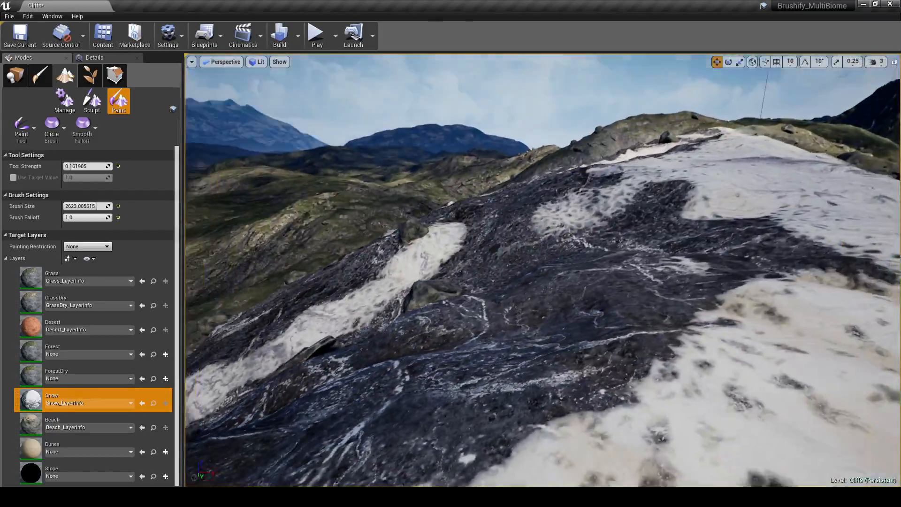
{"action": "key", "text": "alt+p"}
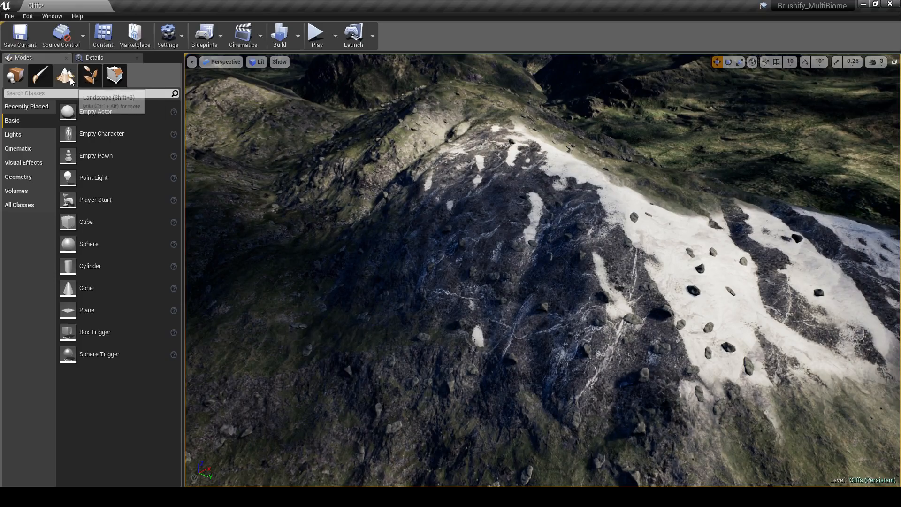
Step: Paint the Beach layer over the snowy mountaintop and the slopes around it in landscape paint mode
{"action": "key", "text": "shift+3"}
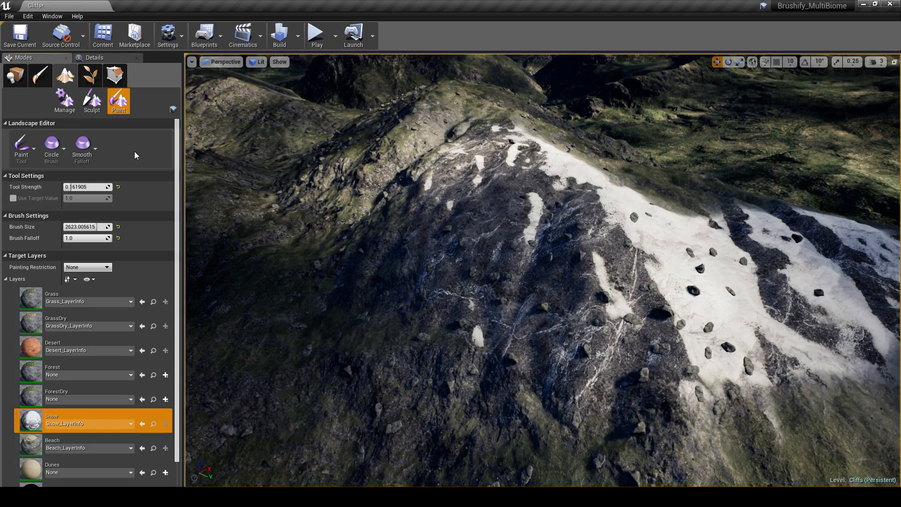
{"action": "scroll", "coordinate": [33, 432], "scroll_direction": "down", "scroll_amount": 1}
{"action": "left_click", "coordinate": [33, 432]}
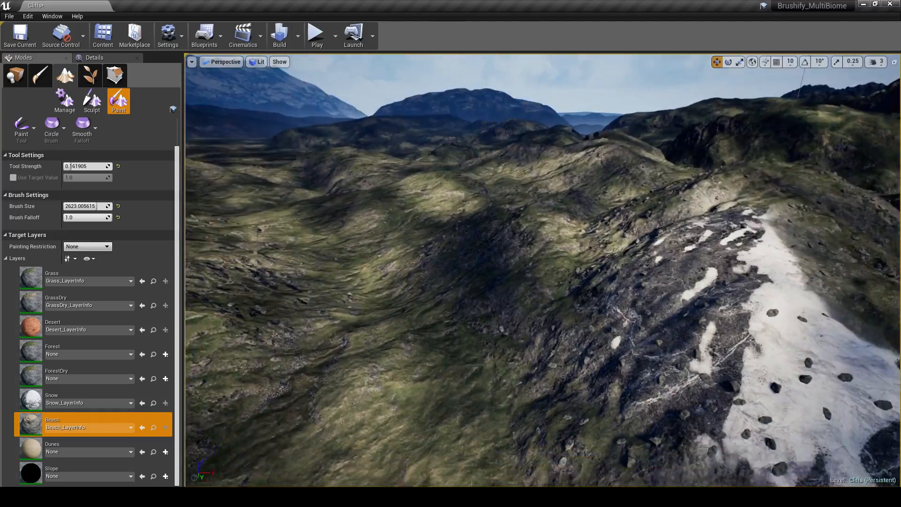
{"action": "key", "text": "w"}
{"action": "mouse_move", "coordinate": [543, 270]}
{"action": "right_mouse_down"}
{"action": "mouse_move", "coordinate": [531, 338]}
{"action": "mouse_move", "coordinate": [521, 343]}
{"action": "mouse_move", "coordinate": [515, 244]}
{"action": "right_mouse_up"}
{"action": "mouse_move", "coordinate": [515, 298]}
{"action": "right_mouse_down"}
{"action": "mouse_move", "coordinate": [497, 319]}
{"action": "mouse_move", "coordinate": [496, 312]}
{"action": "right_mouse_up"}
{"action": "mouse_move", "coordinate": [594, 271]}
{"action": "left_mouse_down"}
{"action": "mouse_move", "coordinate": [534, 235]}
{"action": "mouse_move", "coordinate": [508, 237]}
{"action": "mouse_move", "coordinate": [534, 191]}
{"action": "mouse_move", "coordinate": [636, 247]}
{"action": "mouse_move", "coordinate": [691, 325]}
{"action": "left_mouse_up"}
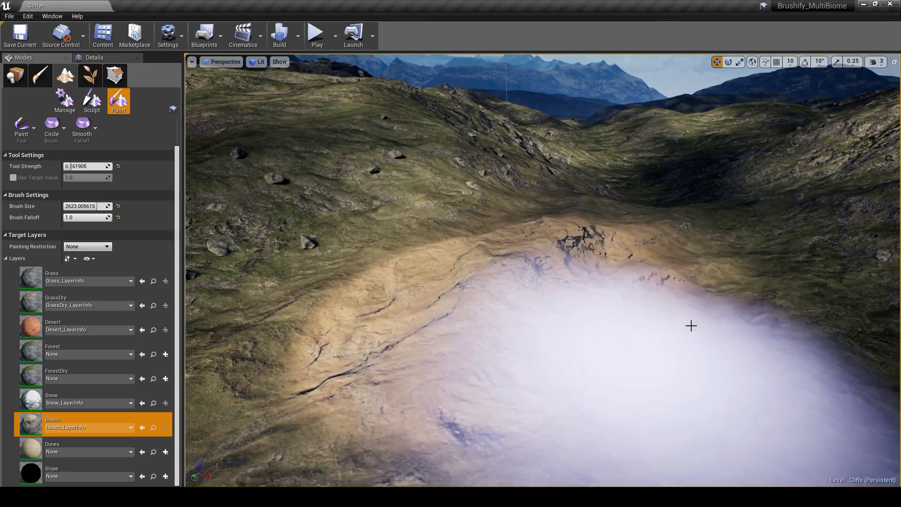
{"action": "mouse_move", "coordinate": [615, 207]}
{"action": "left_mouse_down"}
{"action": "mouse_move", "coordinate": [437, 235]}
{"action": "mouse_move", "coordinate": [470, 281]}
{"action": "left_mouse_up"}
{"action": "right_click_drag", "start_coordinate": [512, 319], "coordinate": [448, 341]}
{"action": "mouse_move", "coordinate": [513, 259]}
{"action": "left_mouse_down"}
{"action": "mouse_move", "coordinate": [318, 239]}
{"action": "mouse_move", "coordinate": [491, 306]}
{"action": "mouse_move", "coordinate": [380, 350]}
{"action": "left_mouse_up"}
{"action": "mouse_move", "coordinate": [380, 350]}
{"action": "right_mouse_down"}
{"action": "mouse_move", "coordinate": [451, 352]}
{"action": "mouse_move", "coordinate": [479, 380]}
{"action": "right_mouse_up"}
{"action": "left_click_drag", "start_coordinate": [376, 353], "coordinate": [715, 269]}
{"action": "left_click_drag", "start_coordinate": [455, 334], "coordinate": [674, 212]}
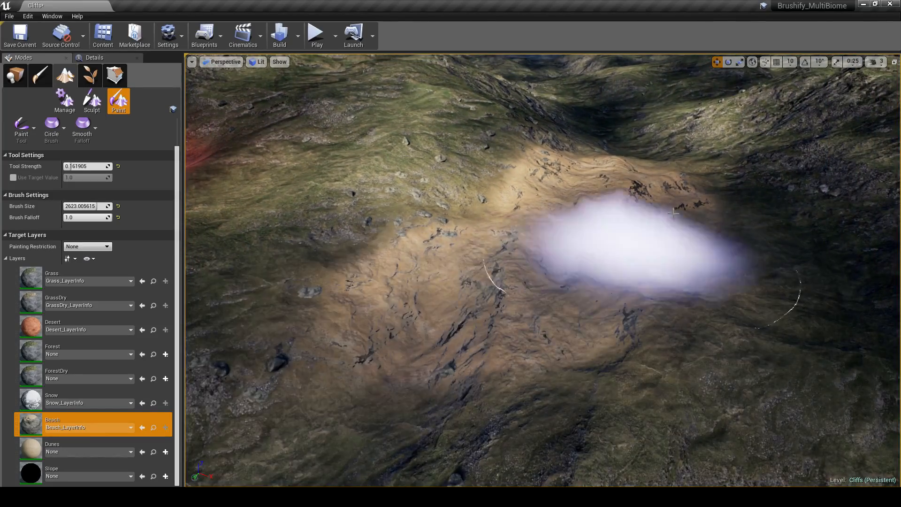
Step: Play-test the level to view the Beach-painted ground at walking height, and exit play mode
{"action": "mouse_move", "coordinate": [602, 127]}
{"action": "right_mouse_down"}
{"action": "mouse_move", "coordinate": [629, 124]}
{"action": "mouse_move", "coordinate": [643, 110]}
{"action": "mouse_move", "coordinate": [644, 59]}
{"action": "right_mouse_up"}
{"action": "key", "text": "w"}
{"action": "left_click", "coordinate": [317, 46]}
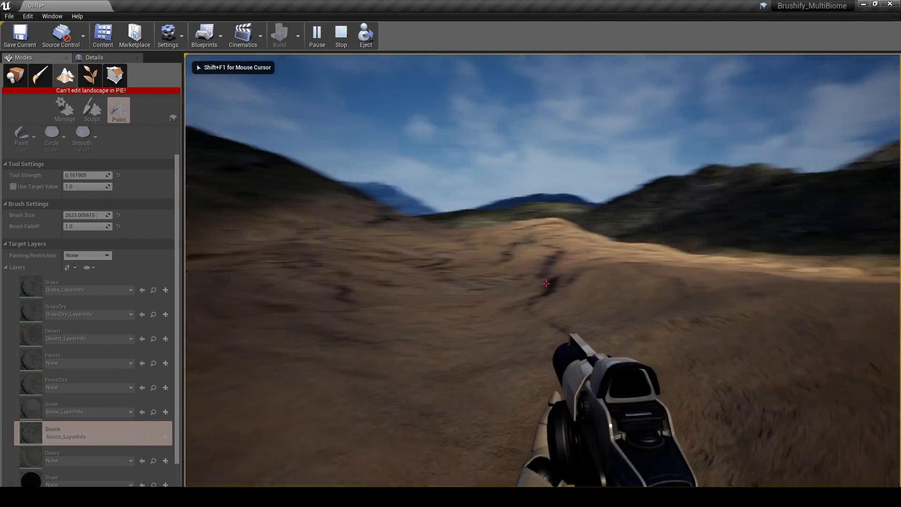
{"action": "key", "text": "Escape"}
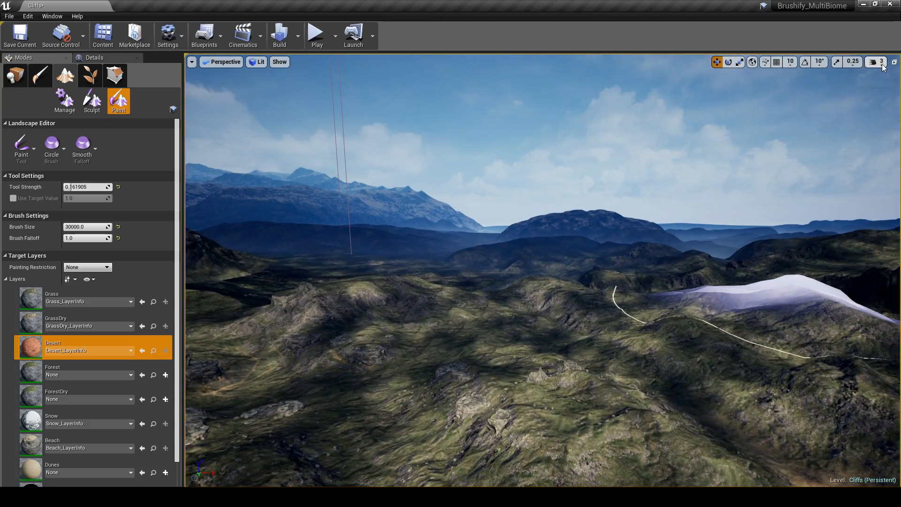
Step: Set the camera speed to 5 and paint the Desert layer over the hills with a brush size of 30000
{"action": "left_click", "coordinate": [882, 64]}
{"action": "left_click", "coordinate": [857, 86]}
{"action": "mouse_move", "coordinate": [695, 183]}
{"action": "right_mouse_down"}
{"action": "mouse_move", "coordinate": [643, 206]}
{"action": "mouse_move", "coordinate": [587, 186]}
{"action": "mouse_move", "coordinate": [632, 230]}
{"action": "mouse_move", "coordinate": [615, 244]}
{"action": "right_mouse_up"}
{"action": "key", "text": "w"}
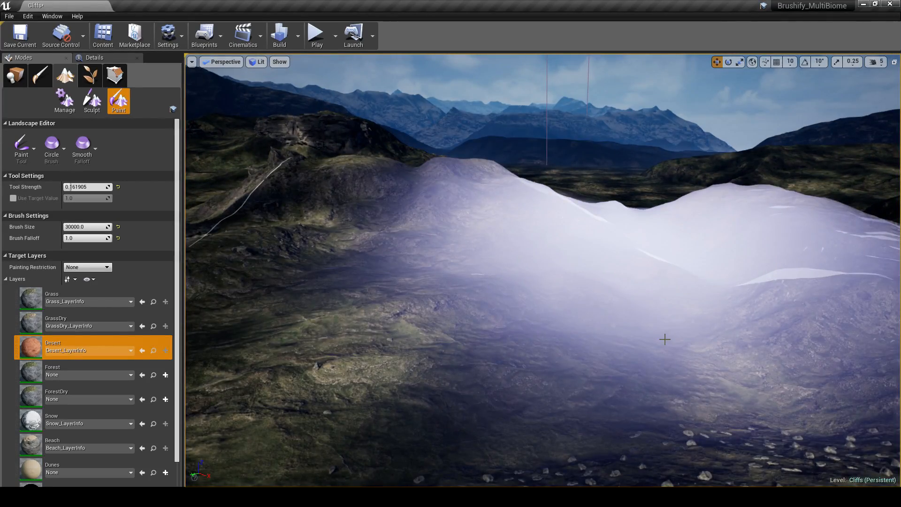
{"action": "mouse_move", "coordinate": [665, 339]}
{"action": "left_mouse_down"}
{"action": "mouse_move", "coordinate": [666, 252]}
{"action": "mouse_move", "coordinate": [670, 320]}
{"action": "mouse_move", "coordinate": [652, 285]}
{"action": "mouse_move", "coordinate": [673, 310]}
{"action": "left_mouse_up"}
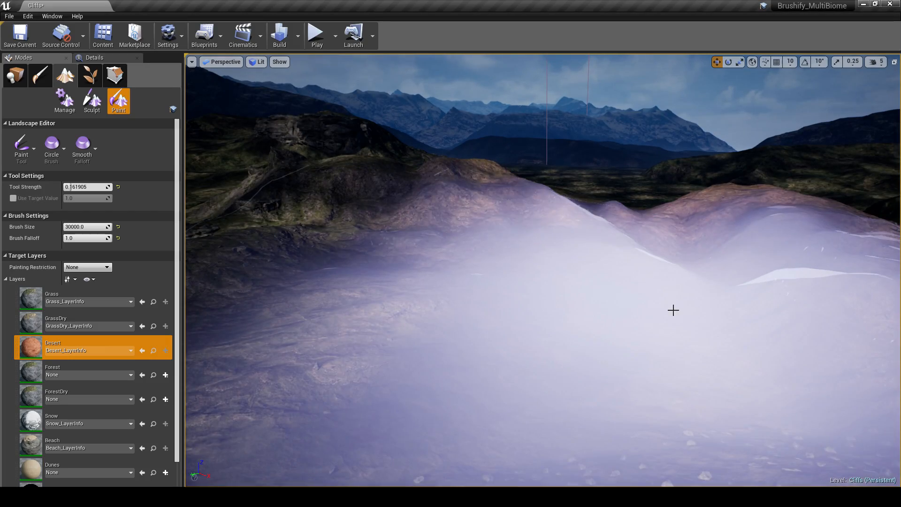
{"action": "key", "text": "s"}
{"action": "mouse_move", "coordinate": [645, 318]}
{"action": "right_mouse_down"}
{"action": "mouse_move", "coordinate": [669, 304]}
{"action": "mouse_move", "coordinate": [681, 310]}
{"action": "mouse_move", "coordinate": [684, 300]}
{"action": "right_mouse_up"}
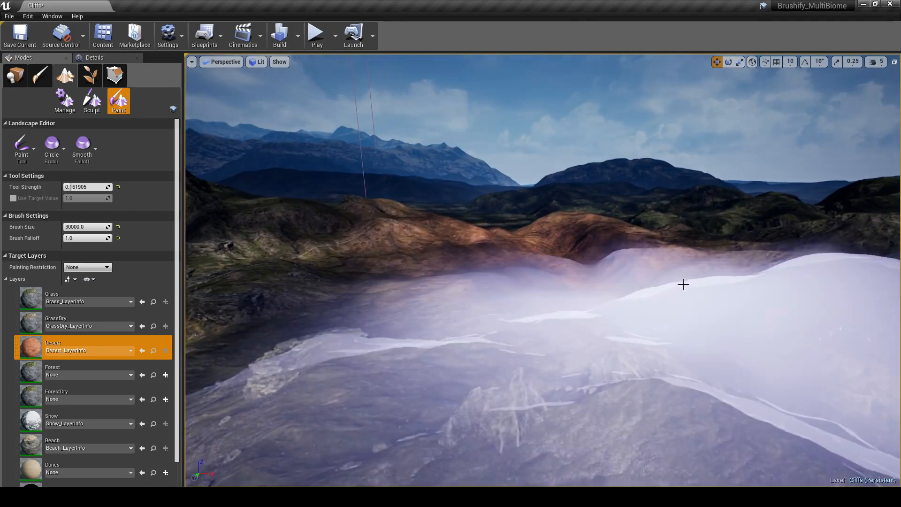
{"action": "left_click_drag", "start_coordinate": [684, 306], "coordinate": [672, 326]}
{"action": "mouse_move", "coordinate": [672, 326]}
{"action": "right_mouse_down"}
{"action": "mouse_move", "coordinate": [704, 317]}
{"action": "mouse_move", "coordinate": [736, 336]}
{"action": "right_mouse_up"}
Step: Extend the Desert layer across the neighbouring hills and the ground around the large rocks
{"action": "key", "text": "w"}
{"action": "left_click_drag", "start_coordinate": [681, 253], "coordinate": [646, 294]}
{"action": "key", "text": "s"}
{"action": "mouse_move", "coordinate": [646, 294]}
{"action": "right_mouse_down"}
{"action": "mouse_move", "coordinate": [671, 281]}
{"action": "mouse_move", "coordinate": [631, 293]}
{"action": "mouse_move", "coordinate": [605, 279]}
{"action": "mouse_move", "coordinate": [453, 273]}
{"action": "mouse_move", "coordinate": [526, 276]}
{"action": "mouse_move", "coordinate": [576, 314]}
{"action": "mouse_move", "coordinate": [493, 313]}
{"action": "mouse_move", "coordinate": [518, 312]}
{"action": "mouse_move", "coordinate": [498, 311]}
{"action": "mouse_move", "coordinate": [551, 332]}
{"action": "mouse_move", "coordinate": [537, 331]}
{"action": "mouse_move", "coordinate": [512, 356]}
{"action": "mouse_move", "coordinate": [524, 355]}
{"action": "mouse_move", "coordinate": [557, 292]}
{"action": "mouse_move", "coordinate": [537, 281]}
{"action": "mouse_move", "coordinate": [498, 289]}
{"action": "mouse_move", "coordinate": [495, 300]}
{"action": "right_mouse_up"}
{"action": "key", "text": "w"}
{"action": "key", "text": "w"}
{"action": "key", "text": "s"}
{"action": "key", "text": "w"}
{"action": "key", "text": "s"}
{"action": "key", "text": "w"}
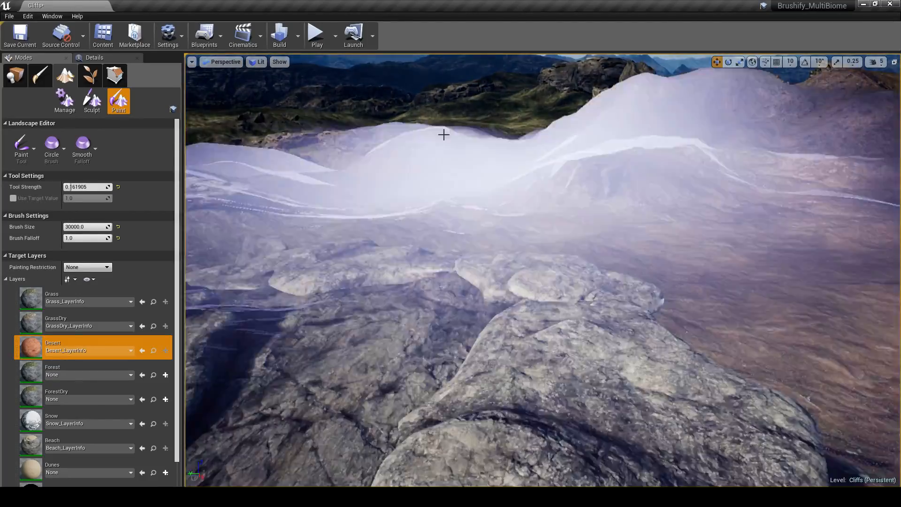
{"action": "left_click", "coordinate": [452, 189]}
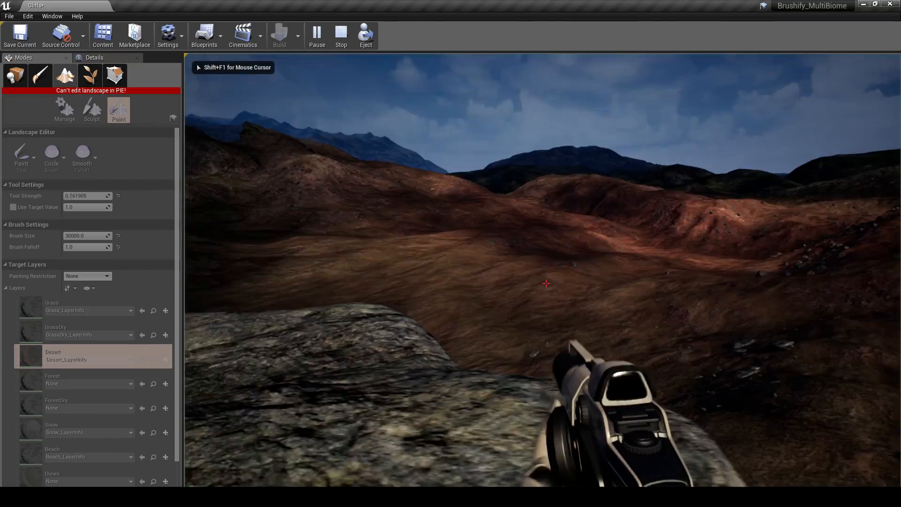
Step: Walk through the level in play mode to examine the desert and grass areas, and exit play mode
{"action": "key", "text": "w"}
{"action": "key", "text": "w"}
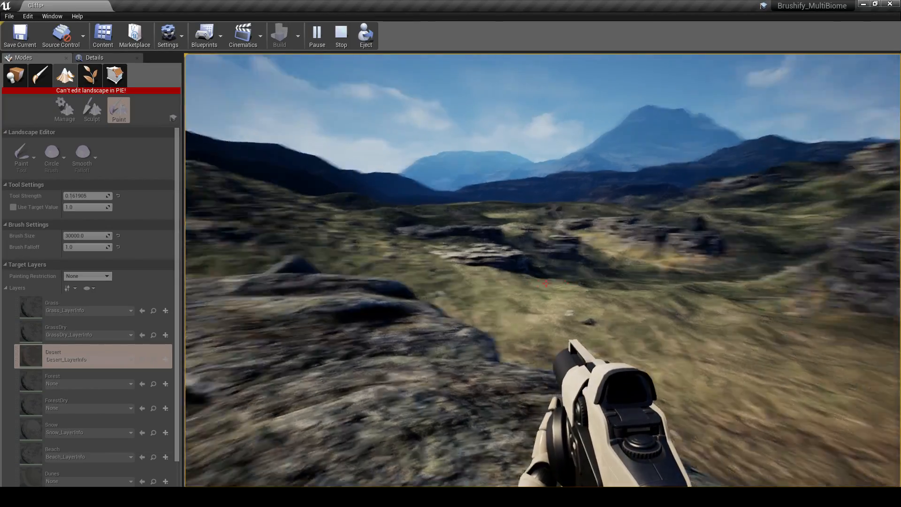
{"action": "key", "text": "Escape"}
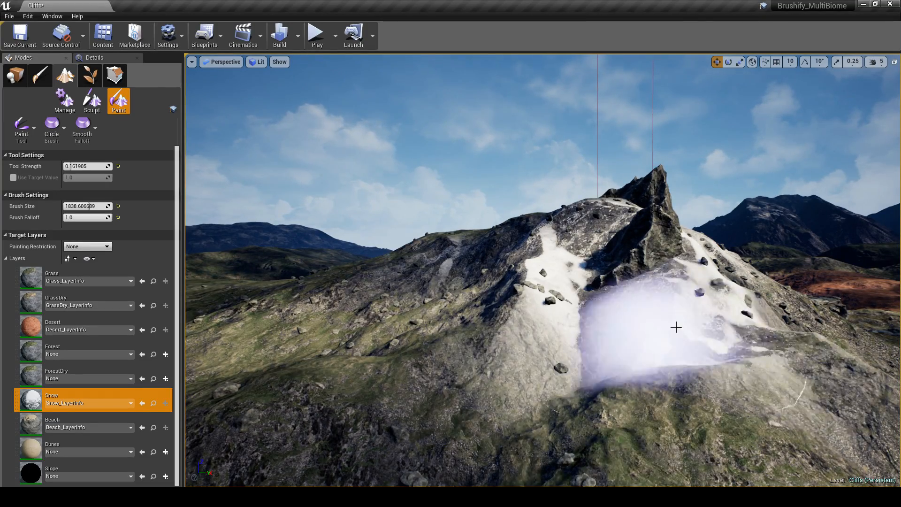
Step: Leave landscape painting and assign the MI_Cliff_Large_02_Snow material to the front cliff mesh on the snowy mountain
{"action": "mouse_move", "coordinate": [476, 378]}
{"action": "right_mouse_down"}
{"action": "mouse_move", "coordinate": [489, 442]}
{"action": "mouse_move", "coordinate": [479, 385]}
{"action": "mouse_move", "coordinate": [481, 399]}
{"action": "right_mouse_up"}
{"action": "key", "text": "shift+1"}
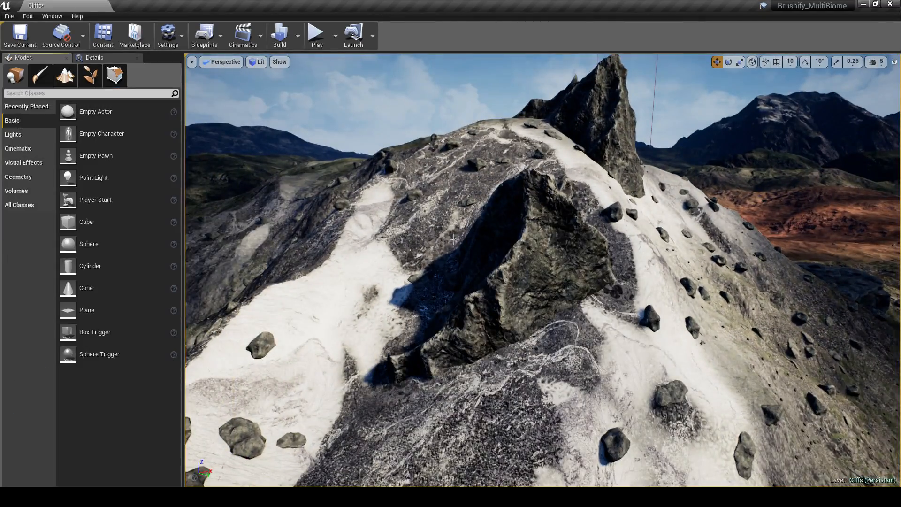
{"action": "left_click", "coordinate": [105, 61]}
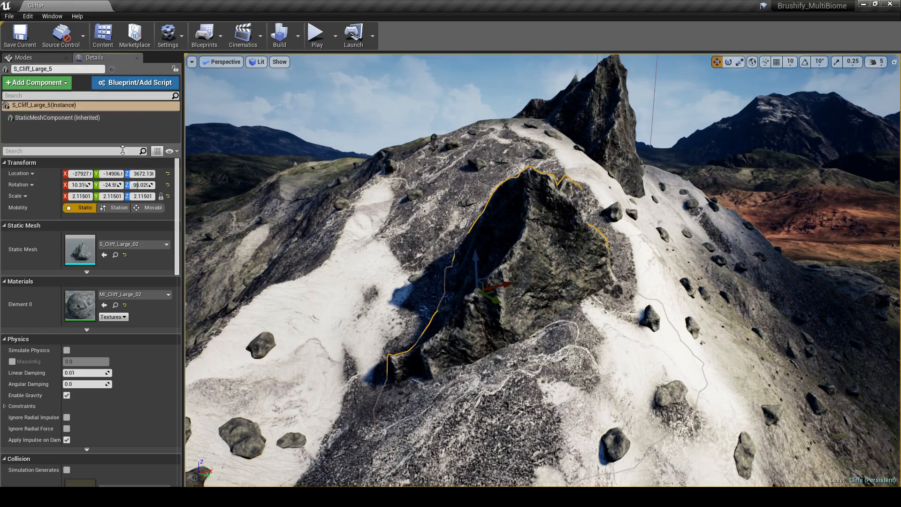
{"action": "left_click", "coordinate": [135, 296]}
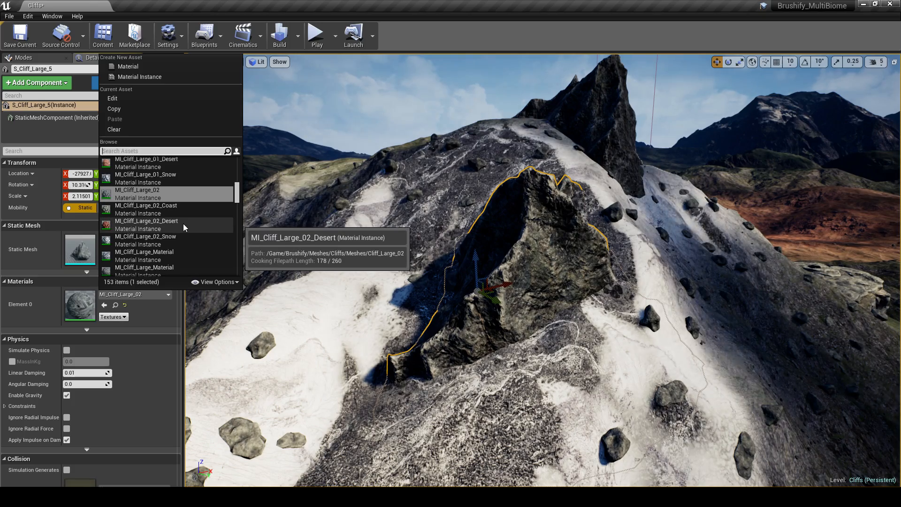
{"action": "left_click", "coordinate": [180, 241]}
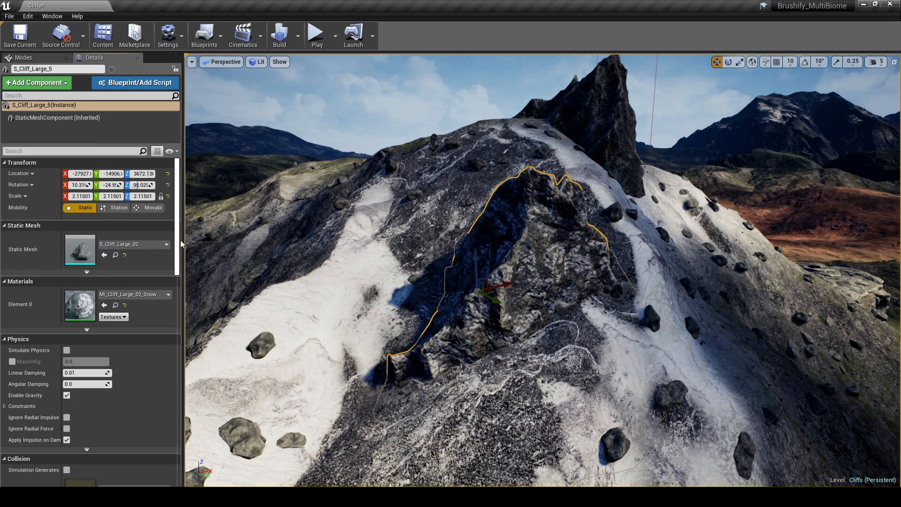
{"action": "right_click_drag", "start_coordinate": [404, 263], "coordinate": [436, 206]}
Step: Try the MI_Cliff_Large_02_Desert material on the cliff mesh, and return it to MI_Cliff_Large_02_Snow
{"action": "left_click", "coordinate": [127, 295]}
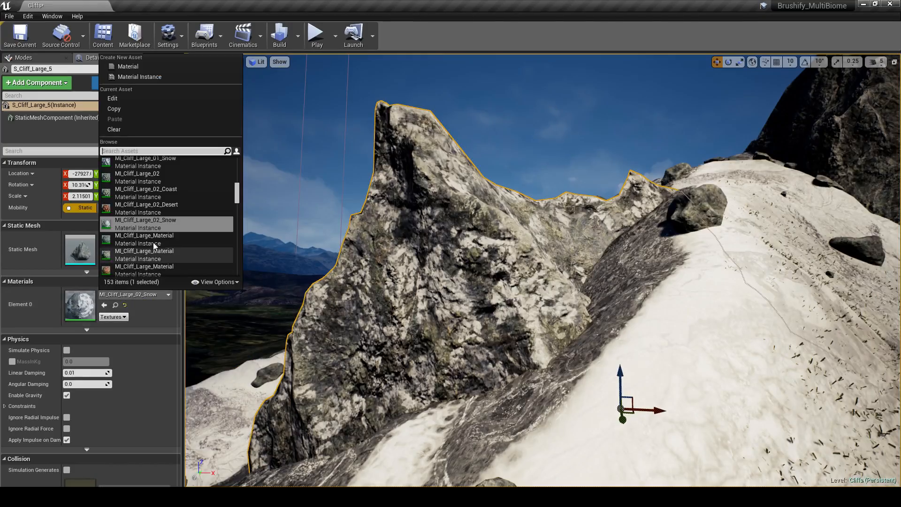
{"action": "left_click", "coordinate": [145, 208]}
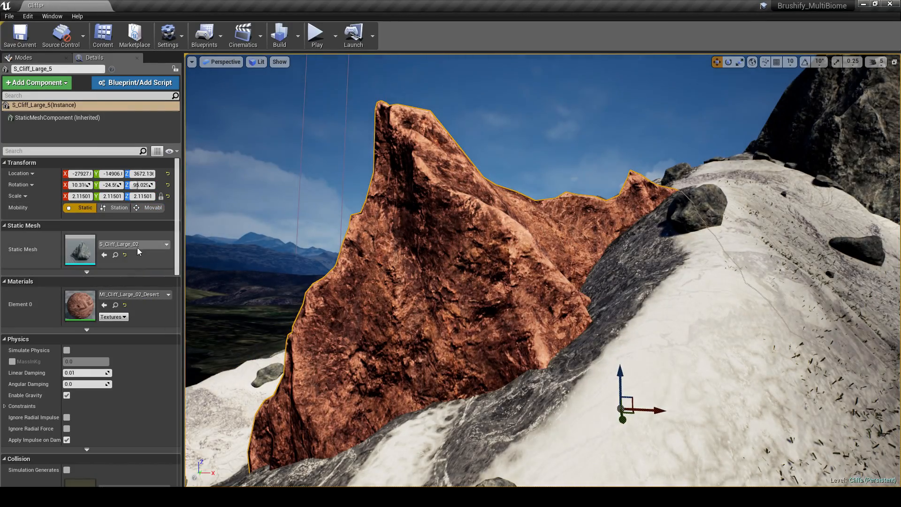
{"action": "left_click", "coordinate": [134, 295]}
{"action": "left_click", "coordinate": [161, 209]}
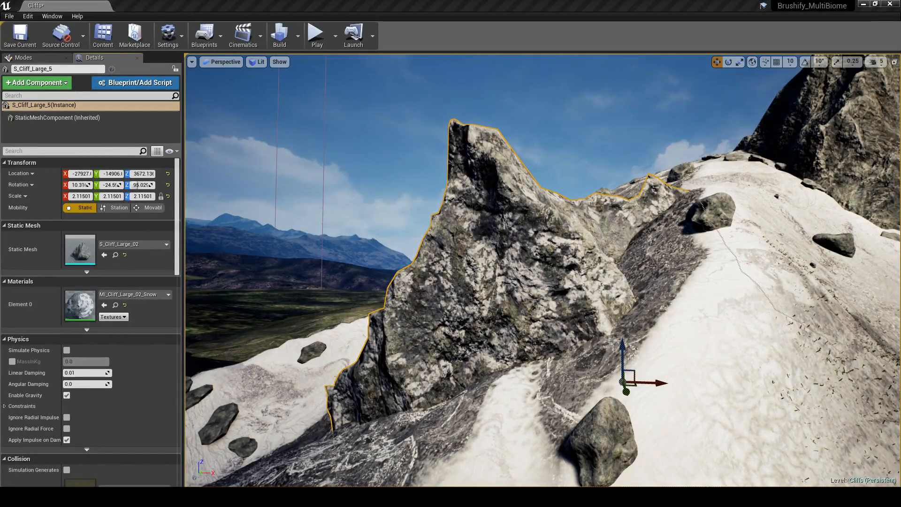
Step: Locate the cliff's MI_Cliff_Large_02_Snow material instance among the project assets and open it for editing beside the cliff view
{"action": "left_click", "coordinate": [116, 305]}
{"action": "left_click_drag", "start_coordinate": [235, 170], "coordinate": [394, 113]}
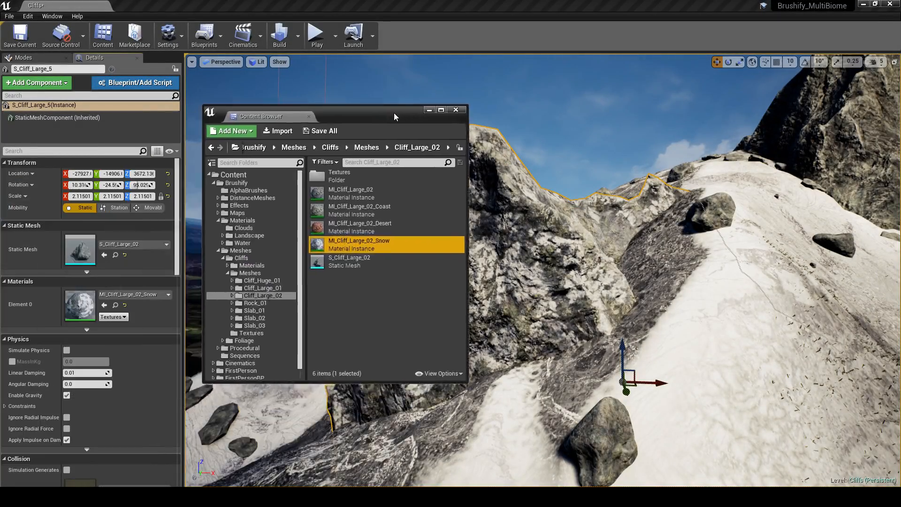
{"action": "double_click", "coordinate": [367, 242]}
{"action": "left_click_drag", "start_coordinate": [260, 76], "coordinate": [300, 72]}
{"action": "left_click", "coordinate": [456, 110]}
{"action": "right_click_drag", "start_coordinate": [530, 188], "coordinate": [469, 188]}
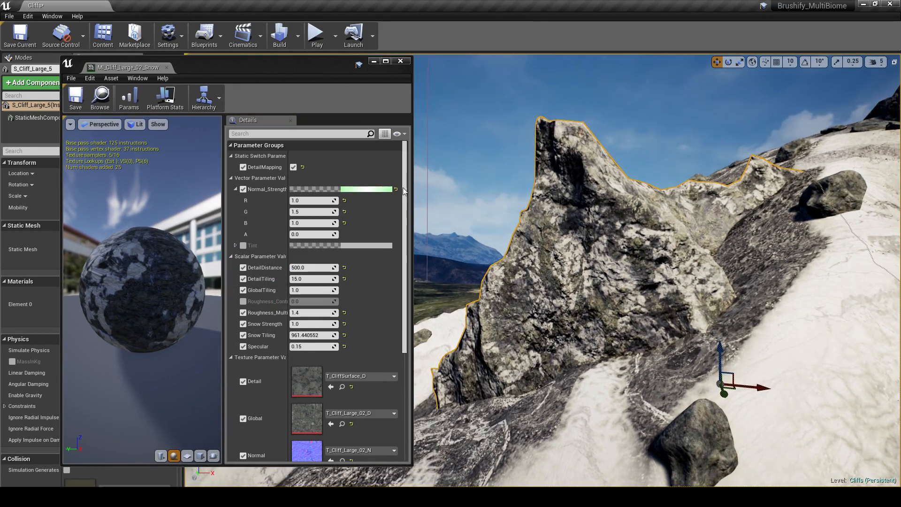
Step: Try a Snow Strength of 1.153676 and larger Snow Tiling, and try a magenta and other Tint colours on the cliff material
{"action": "mouse_move", "coordinate": [301, 323]}
{"action": "left_mouse_down"}
{"action": "mouse_move", "coordinate": [287, 324]}
{"action": "mouse_move", "coordinate": [320, 324]}
{"action": "mouse_move", "coordinate": [300, 323]}
{"action": "mouse_move", "coordinate": [308, 335]}
{"action": "mouse_move", "coordinate": [299, 335]}
{"action": "left_mouse_up"}
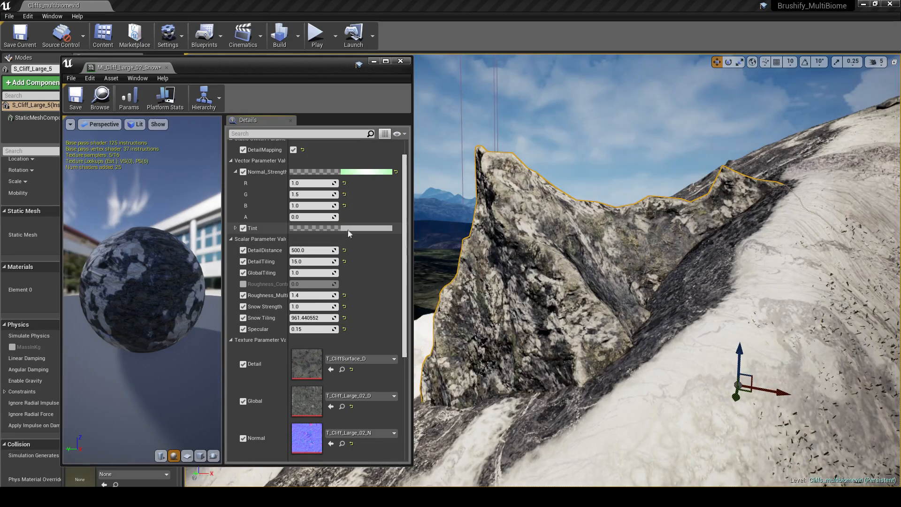
{"action": "left_click", "coordinate": [349, 228]}
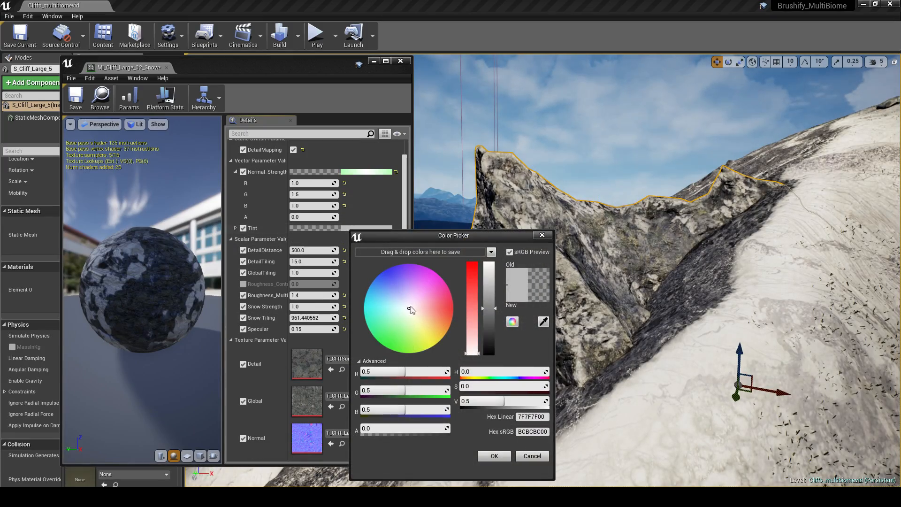
{"action": "left_click", "coordinate": [444, 310]}
{"action": "left_click_drag", "start_coordinate": [470, 236], "coordinate": [230, 149]}
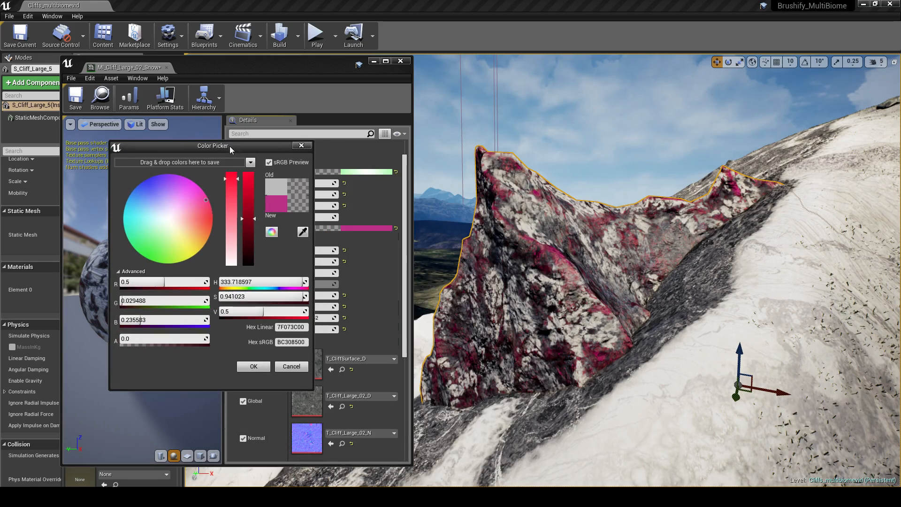
{"action": "left_click_drag", "start_coordinate": [192, 202], "coordinate": [141, 199]}
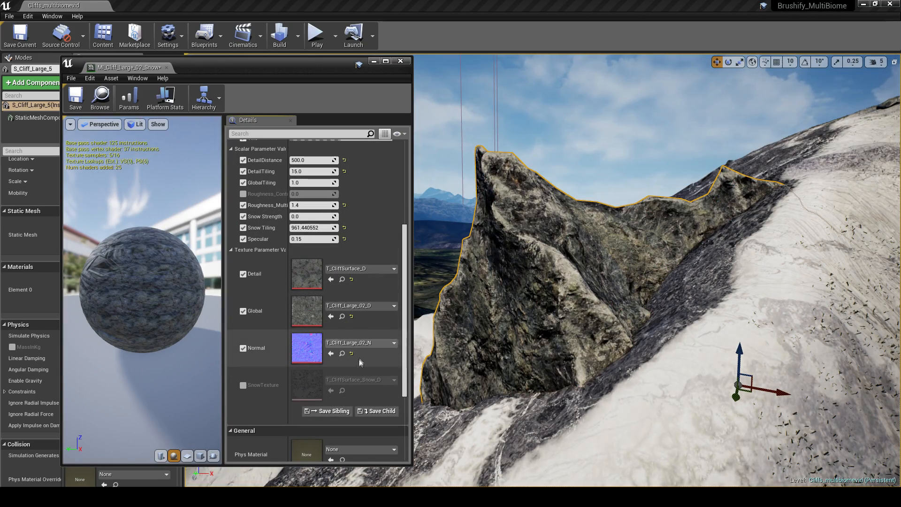
Step: Assign T_CycadLeaf_D as the cliff material's SnowTexture and set Snow Strength to 1.512957
{"action": "left_click", "coordinate": [346, 383]}
{"action": "scroll", "coordinate": [381, 314], "scroll_direction": "down", "scroll_amount": 5}
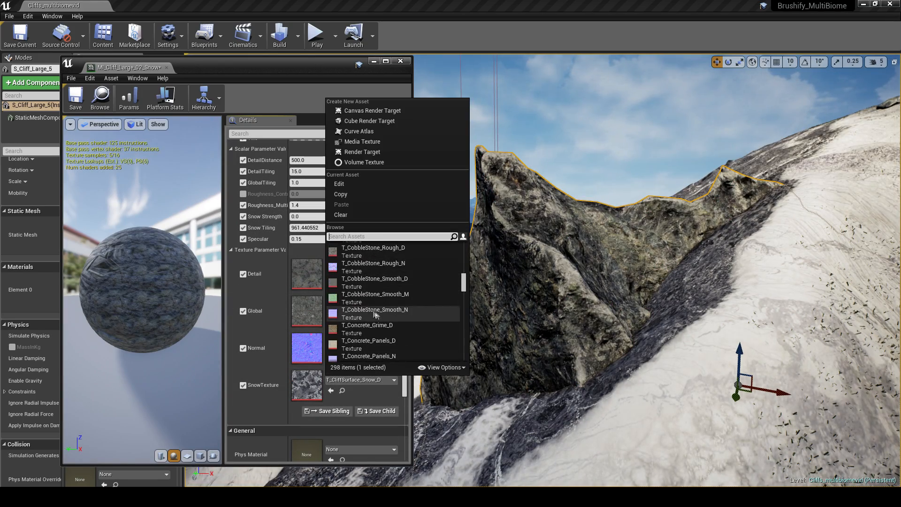
{"action": "scroll", "coordinate": [378, 318], "scroll_direction": "down", "scroll_amount": 3}
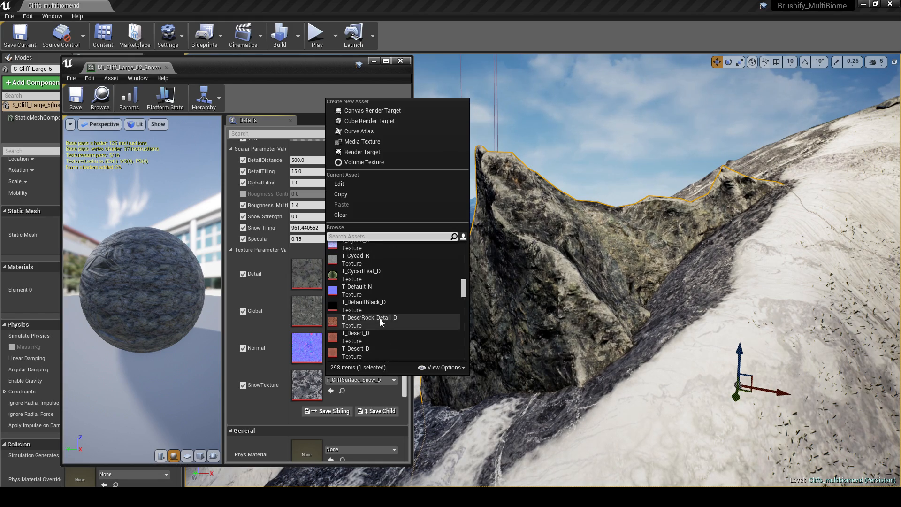
{"action": "left_click", "coordinate": [374, 277]}
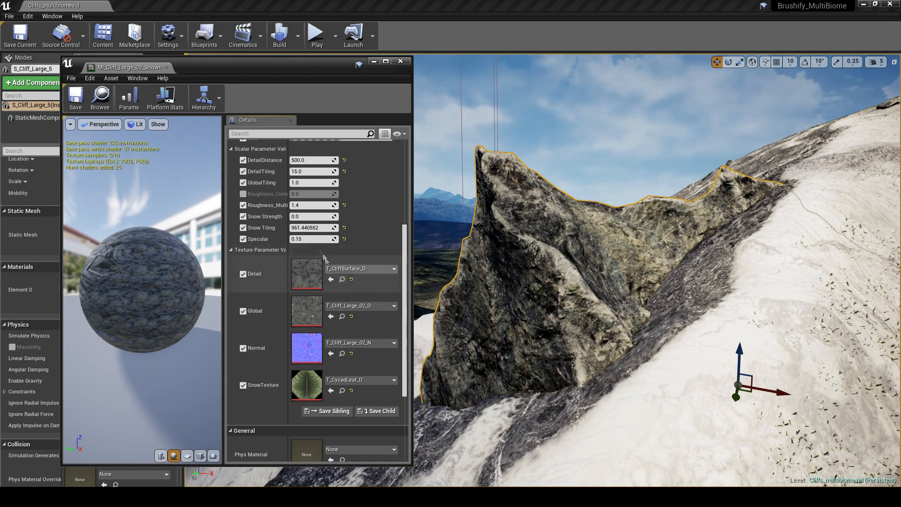
{"action": "left_click_drag", "start_coordinate": [312, 216], "coordinate": [347, 217]}
Step: Assign T_MudDistance_D as the cliff material's SnowTexture and set Snow Strength to 1.219657
{"action": "left_click", "coordinate": [327, 380]}
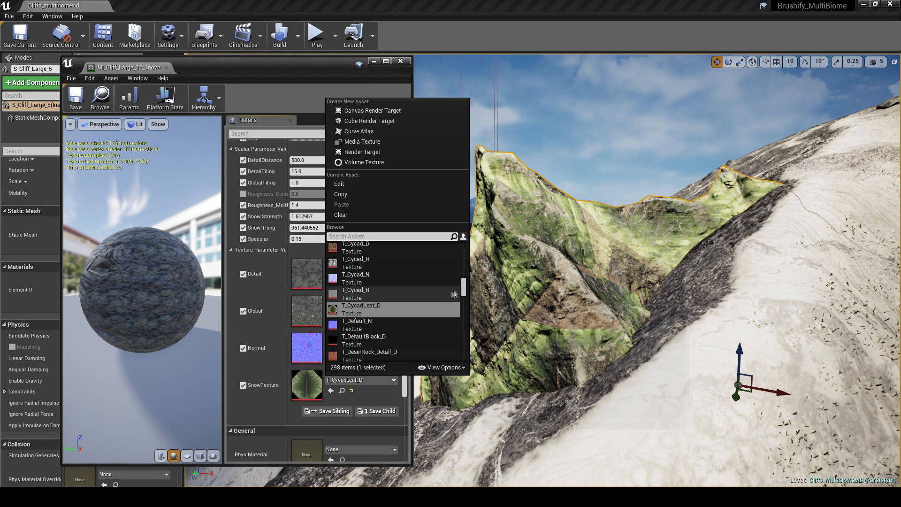
{"action": "left_click_drag", "start_coordinate": [466, 286], "coordinate": [465, 318]}
{"action": "scroll", "coordinate": [416, 290], "scroll_direction": "down", "scroll_amount": 1}
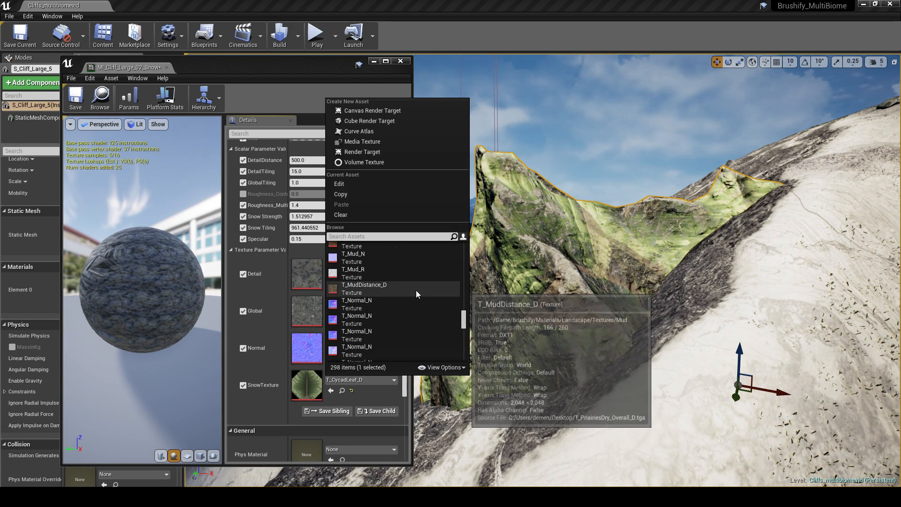
{"action": "left_click", "coordinate": [416, 289]}
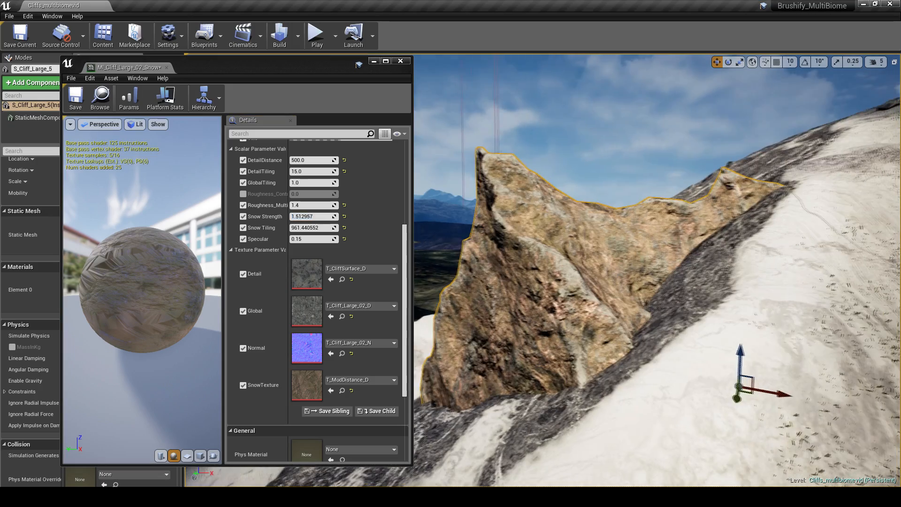
{"action": "mouse_move", "coordinate": [301, 218]}
{"action": "left_mouse_down"}
{"action": "mouse_move", "coordinate": [289, 217]}
{"action": "mouse_move", "coordinate": [324, 217]}
{"action": "mouse_move", "coordinate": [303, 217]}
{"action": "left_mouse_up"}
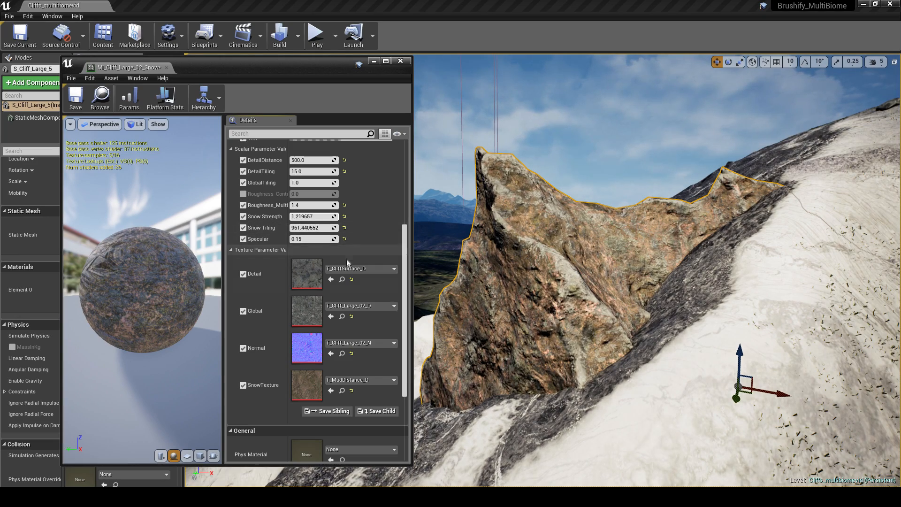
Step: Give the cliff material a dark brown Tint and lower its Snow Strength to about 0.68
{"action": "scroll", "coordinate": [348, 263], "scroll_direction": "up", "scroll_amount": 5}
{"action": "left_click", "coordinate": [345, 246]}
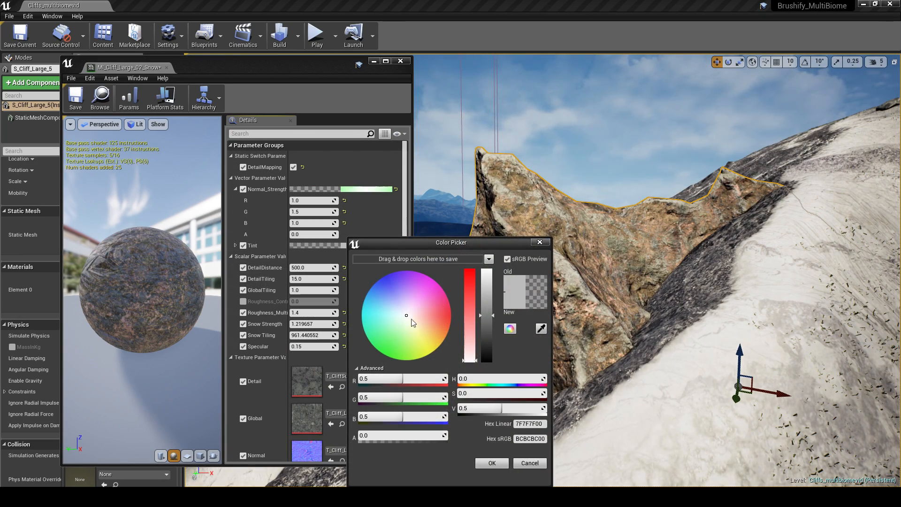
{"action": "left_click_drag", "start_coordinate": [412, 322], "coordinate": [445, 336]}
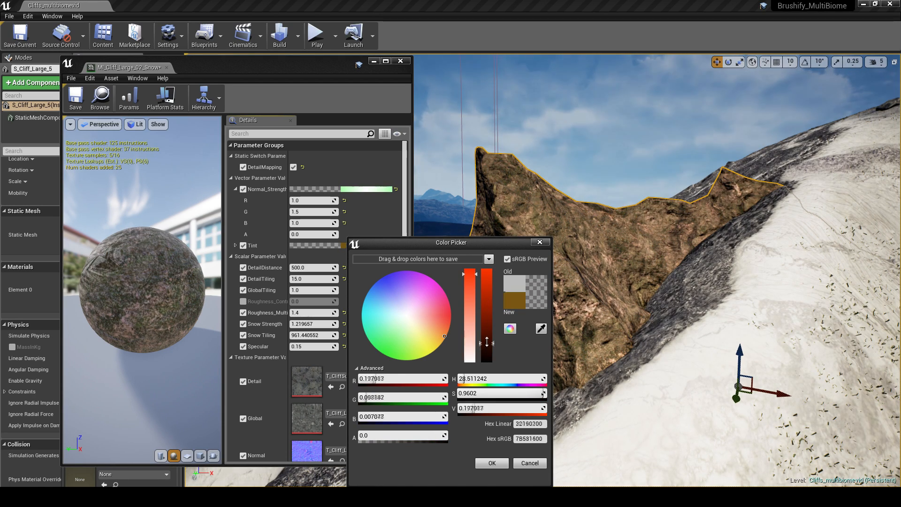
{"action": "left_click", "coordinate": [491, 463]}
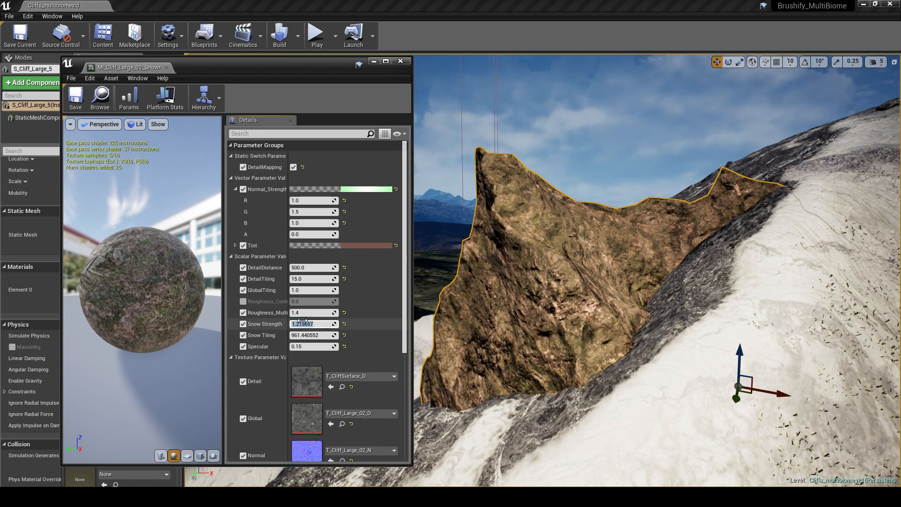
{"action": "left_click", "coordinate": [313, 324]}
{"action": "mouse_move", "coordinate": [334, 325]}
{"action": "left_mouse_down"}
{"action": "mouse_move", "coordinate": [310, 324]}
{"action": "mouse_move", "coordinate": [324, 324]}
{"action": "left_mouse_up"}
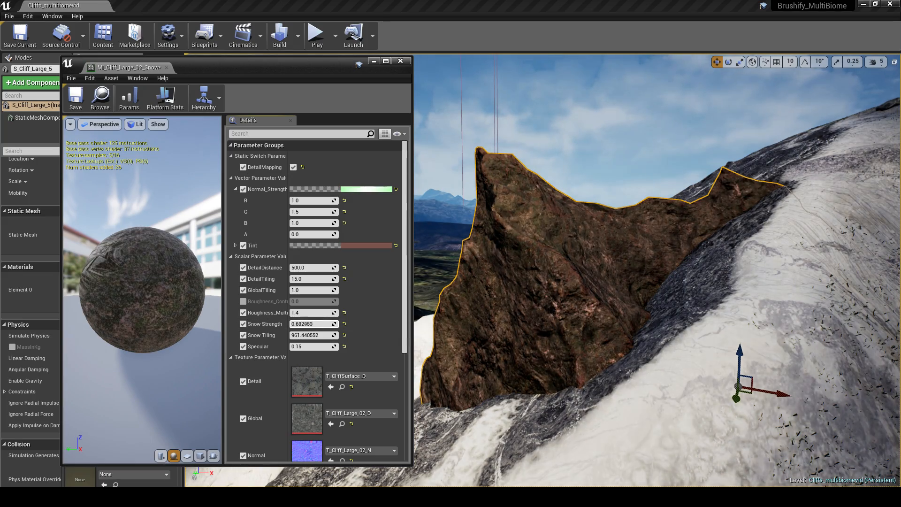
Step: Deselect the cliff mesh and examine how its snow-covered rock blends with the terrain from other sides
{"action": "mouse_move", "coordinate": [571, 289]}
{"action": "right_mouse_down"}
{"action": "mouse_move", "coordinate": [559, 296]}
{"action": "mouse_move", "coordinate": [578, 290]}
{"action": "mouse_move", "coordinate": [575, 305]}
{"action": "mouse_move", "coordinate": [517, 300]}
{"action": "mouse_move", "coordinate": [540, 296]}
{"action": "right_mouse_up"}
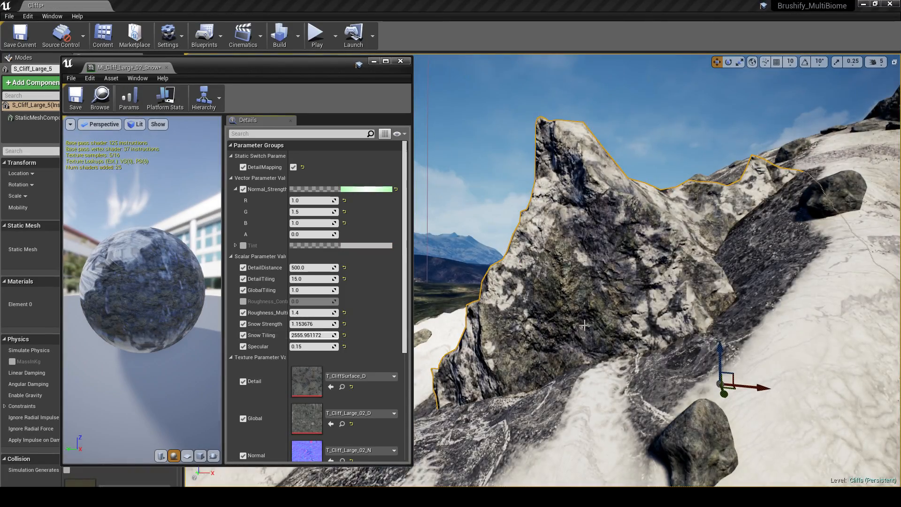
{"action": "right_click_drag", "start_coordinate": [584, 324], "coordinate": [681, 313]}
{"action": "key", "text": "Escape"}
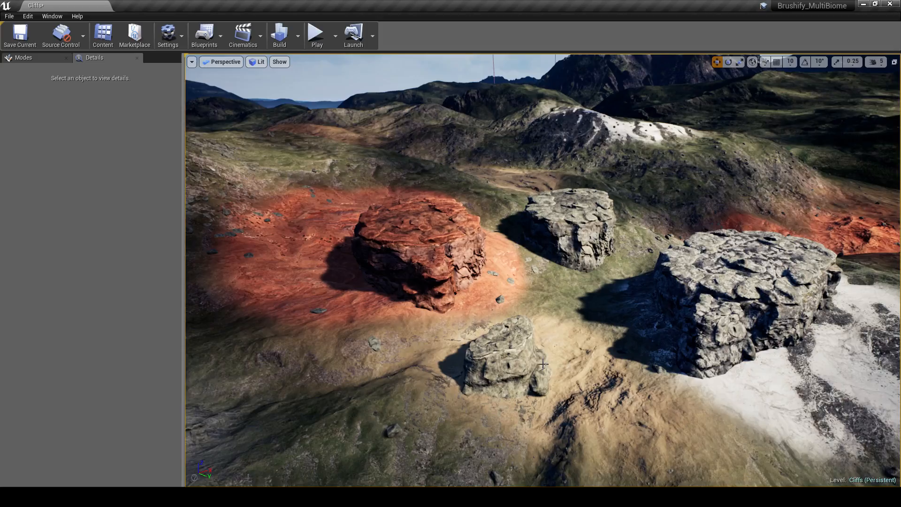
{"action": "right_click_drag", "start_coordinate": [540, 270], "coordinate": [423, 244]}
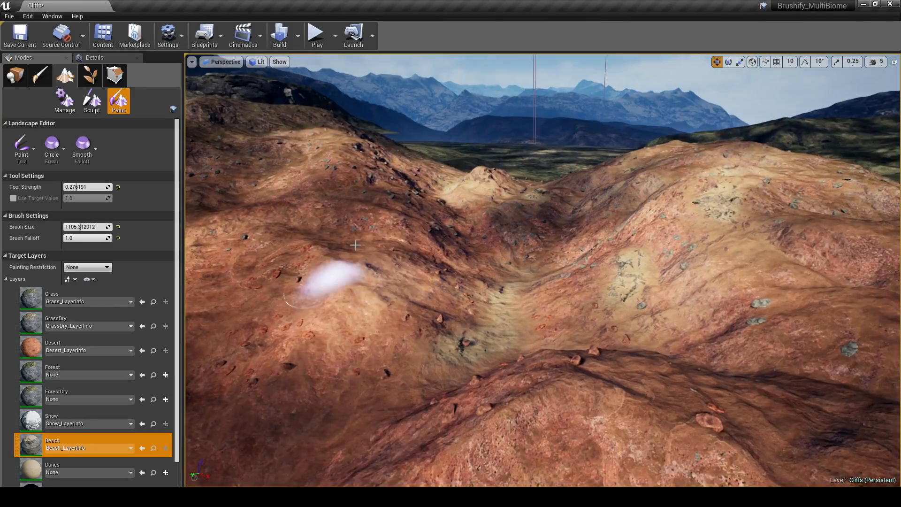
Step: Paint the Beach layer over parts of the red desert hills and add GrassDry patches across their slopes
{"action": "right_click_drag", "start_coordinate": [335, 150], "coordinate": [698, 262]}
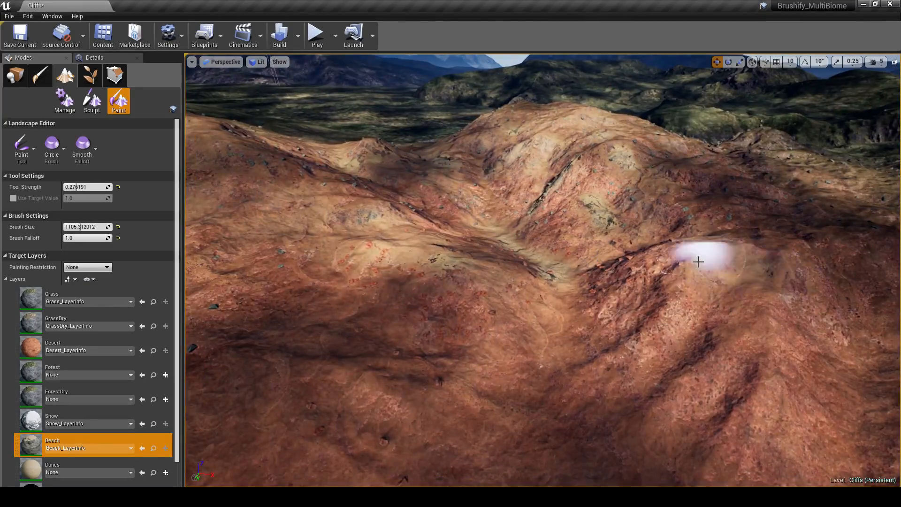
{"action": "right_click_drag", "start_coordinate": [536, 268], "coordinate": [447, 235]}
{"action": "left_click", "coordinate": [35, 327]}
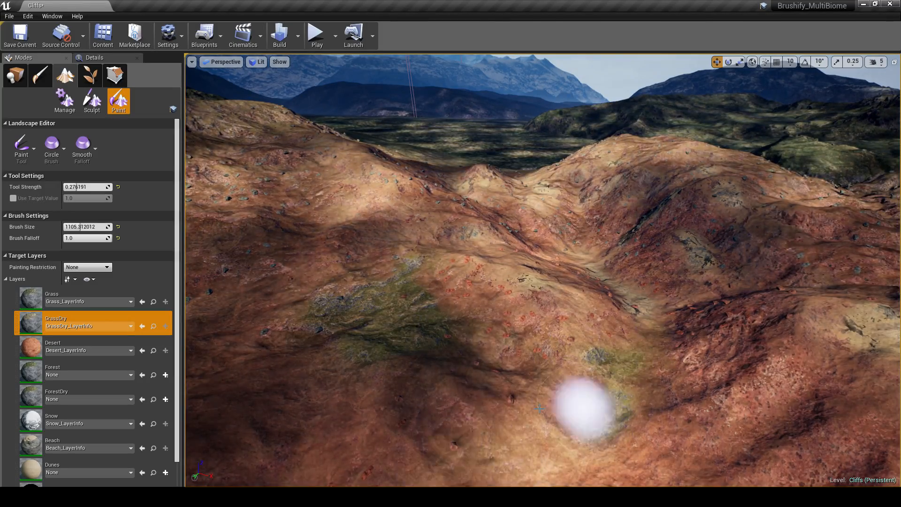
{"action": "right_click_drag", "start_coordinate": [540, 409], "coordinate": [552, 321]}
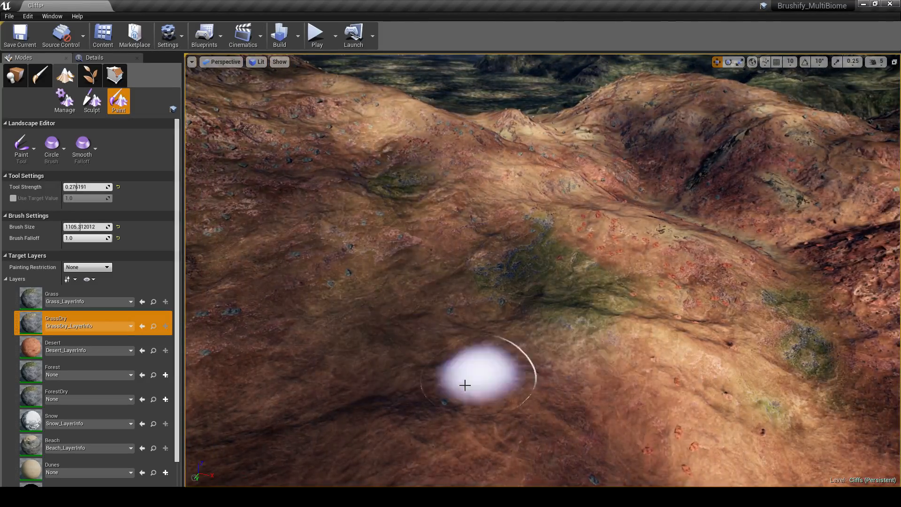
{"action": "right_click_drag", "start_coordinate": [465, 385], "coordinate": [583, 219]}
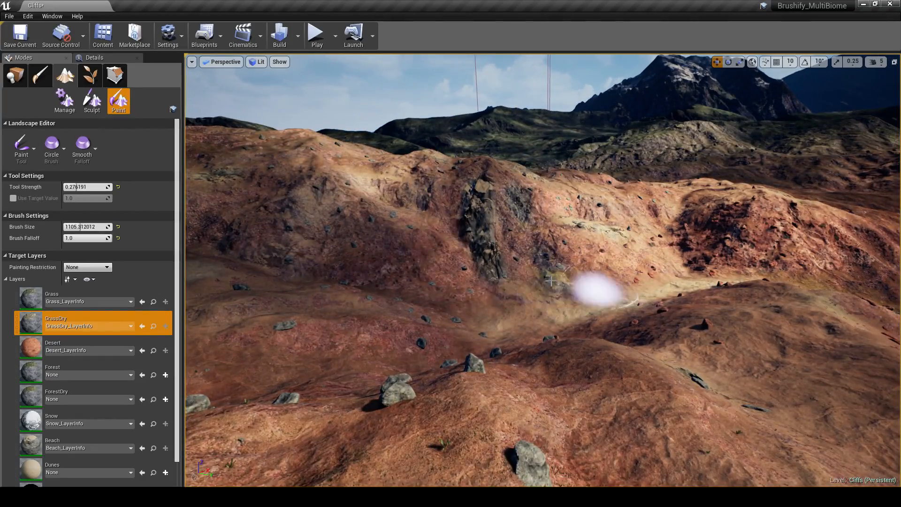
{"action": "right_click_drag", "start_coordinate": [530, 299], "coordinate": [363, 210]}
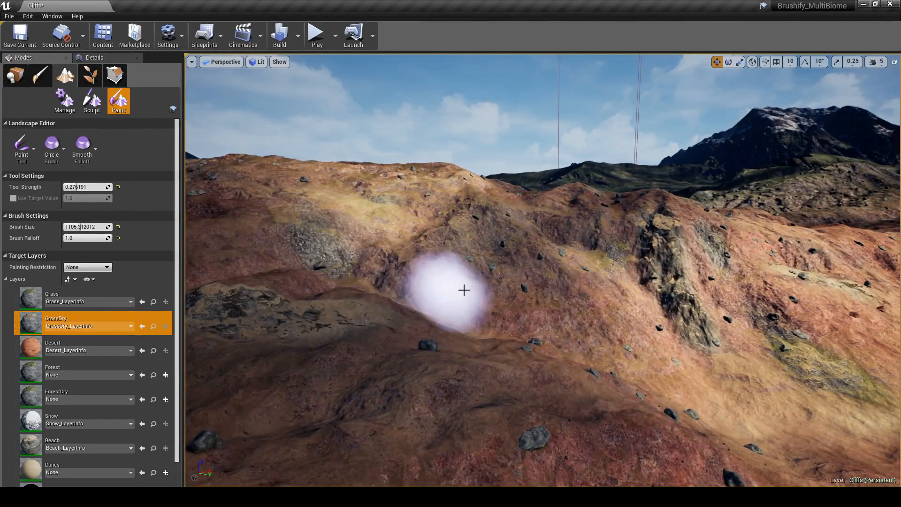
{"action": "right_click_drag", "start_coordinate": [464, 289], "coordinate": [478, 268]}
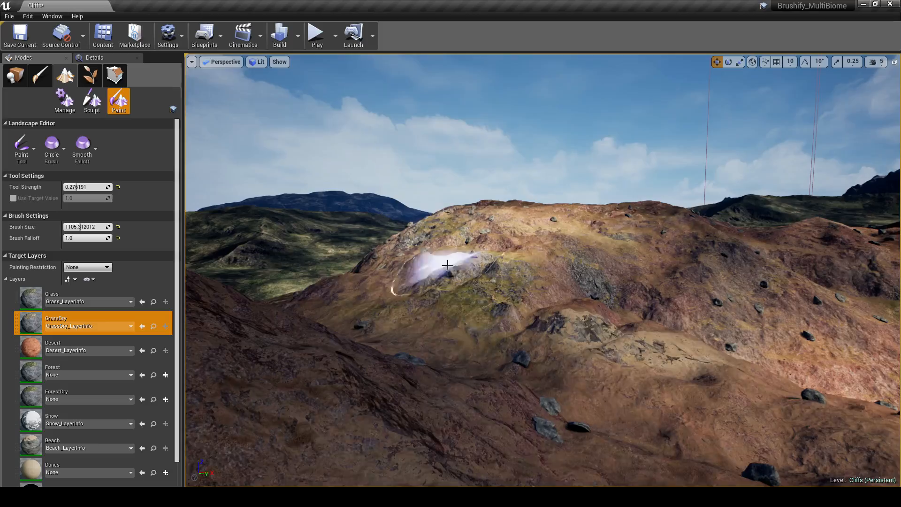
{"action": "right_click_drag", "start_coordinate": [351, 322], "coordinate": [579, 284]}
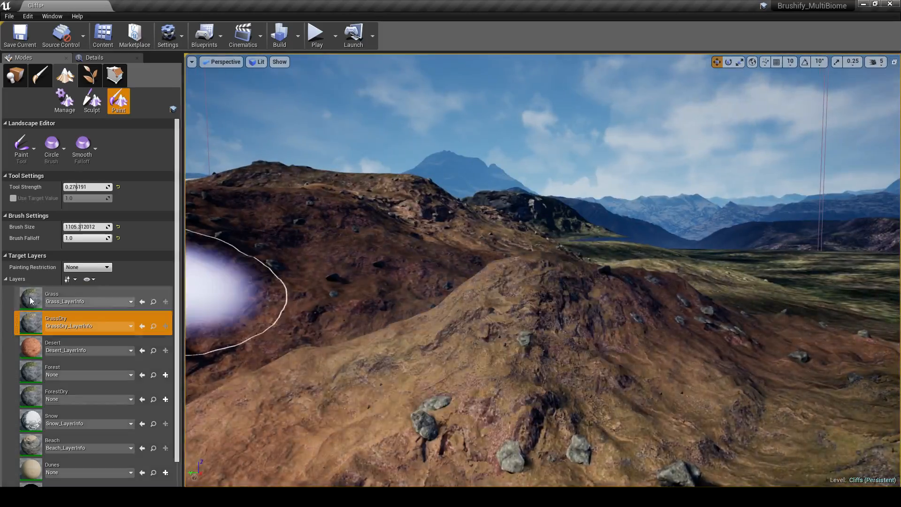
Step: Paint the Desert layer over the foreground hill and the ravine beside it
{"action": "left_click", "coordinate": [31, 347]}
{"action": "right_click_drag", "start_coordinate": [404, 305], "coordinate": [527, 321]}
{"action": "left_click_drag", "start_coordinate": [527, 321], "coordinate": [564, 310]}
{"action": "mouse_move", "coordinate": [564, 310]}
{"action": "right_mouse_down"}
{"action": "mouse_move", "coordinate": [390, 336]}
{"action": "mouse_move", "coordinate": [521, 296]}
{"action": "mouse_move", "coordinate": [453, 262]}
{"action": "mouse_move", "coordinate": [530, 300]}
{"action": "right_mouse_up"}
{"action": "left_click_drag", "start_coordinate": [530, 301], "coordinate": [726, 386]}
{"action": "mouse_move", "coordinate": [726, 386]}
{"action": "right_mouse_down"}
{"action": "mouse_move", "coordinate": [469, 300]}
{"action": "mouse_move", "coordinate": [231, 302]}
{"action": "right_mouse_up"}
Step: Paint GrassDry patches around the desert ravine and the Grass layer over the neighbouring slopes and foreground ridge
{"action": "left_click", "coordinate": [31, 324]}
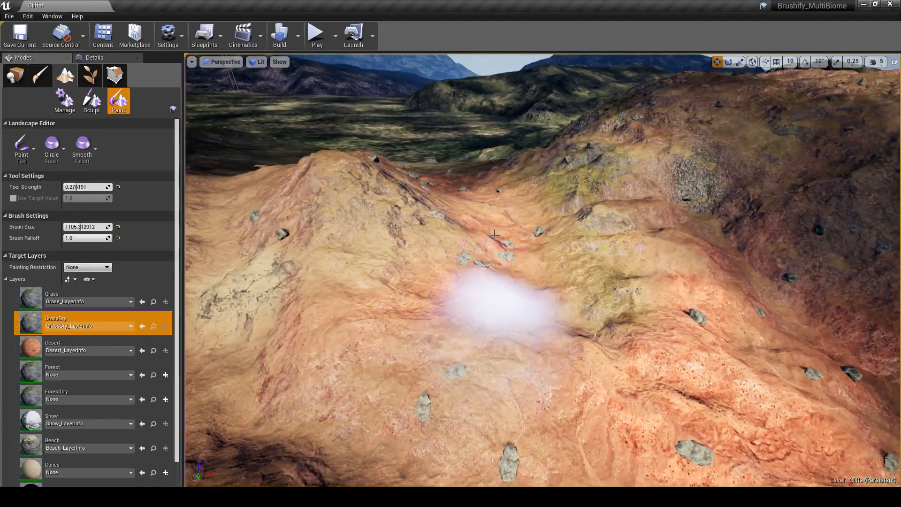
{"action": "right_click_drag", "start_coordinate": [655, 455], "coordinate": [516, 399]}
{"action": "left_click", "coordinate": [28, 298]}
{"action": "right_click_drag", "start_coordinate": [469, 300], "coordinate": [610, 328]}
{"action": "left_click_drag", "start_coordinate": [610, 328], "coordinate": [635, 225]}
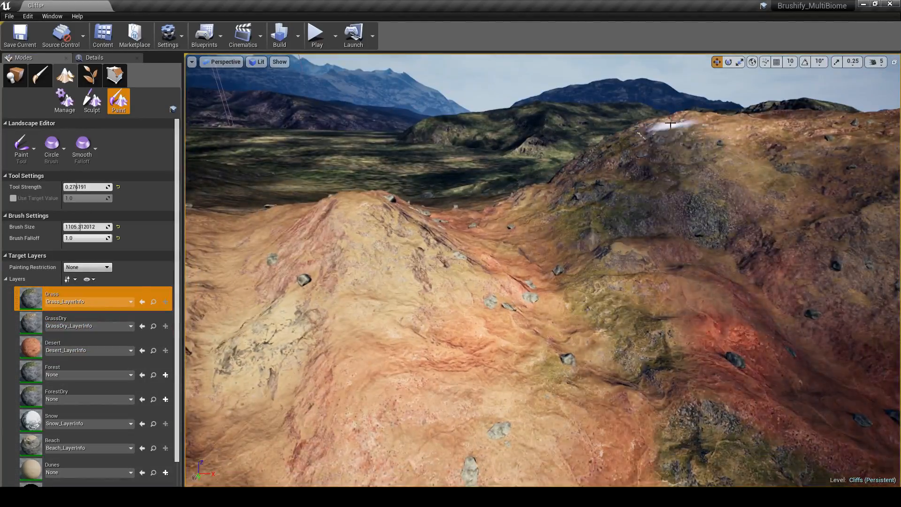
{"action": "right_click_drag", "start_coordinate": [671, 125], "coordinate": [732, 159]}
{"action": "right_click_drag", "start_coordinate": [541, 267], "coordinate": [462, 267]}
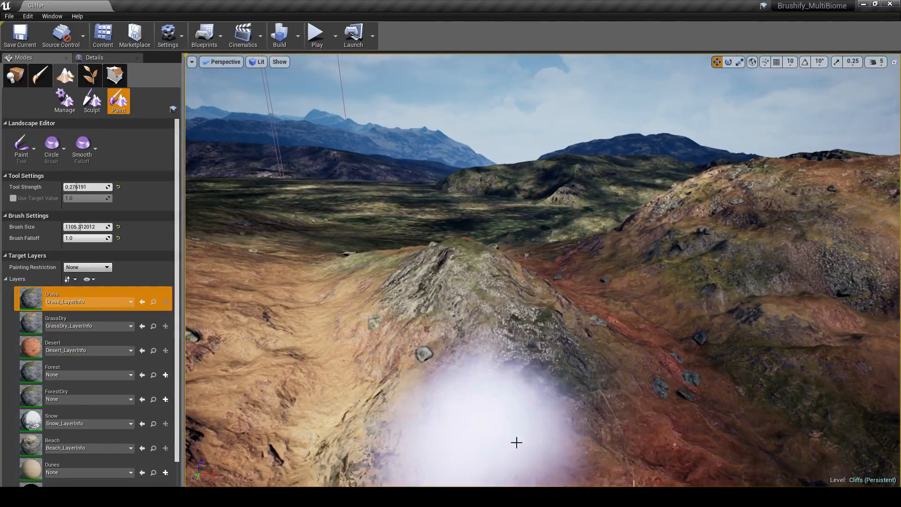
{"action": "mouse_move", "coordinate": [517, 443]}
{"action": "right_mouse_down"}
{"action": "mouse_move", "coordinate": [436, 399]}
{"action": "mouse_move", "coordinate": [450, 394]}
{"action": "right_mouse_up"}
Step: Leave landscape painting, play the level in first person to walk the blended hills, and stop the session
{"action": "left_click", "coordinate": [15, 76]}
{"action": "right_click_drag", "start_coordinate": [470, 282], "coordinate": [554, 282]}
{"action": "left_click", "coordinate": [314, 39]}
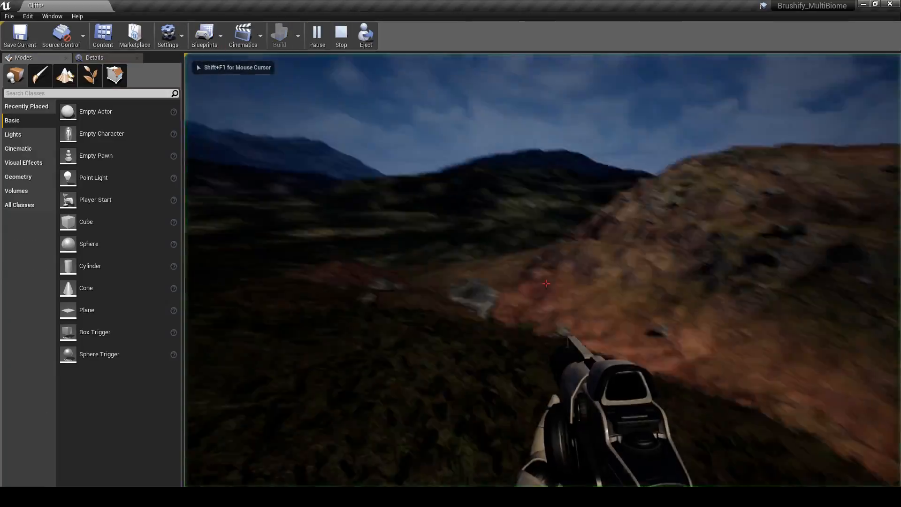
{"action": "key", "text": "w"}
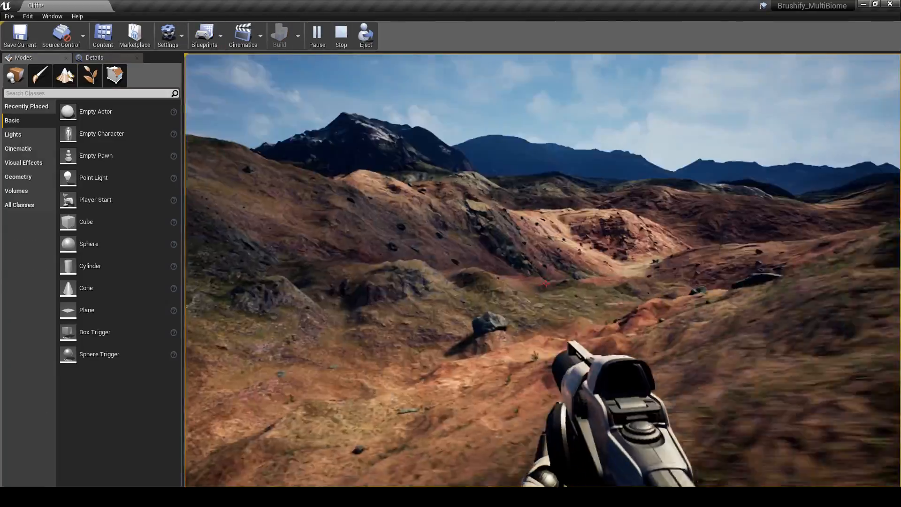
{"action": "key", "text": "Escape"}
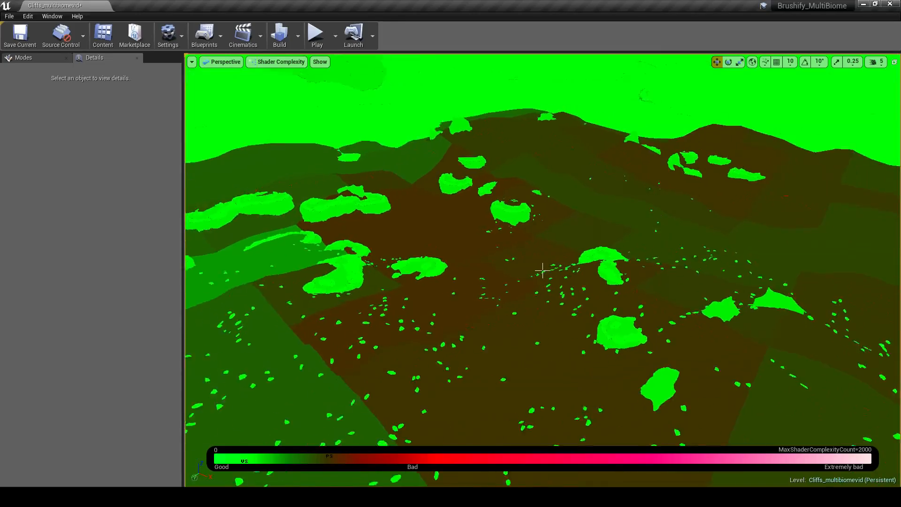
Step: Paint adjoining dabs of the Grass, Desert, Beach and GrassDry layers on the snowy hilltop
{"action": "key", "text": "a"}
{"action": "mouse_move", "coordinate": [543, 270]}
{"action": "right_mouse_down"}
{"action": "mouse_move", "coordinate": [644, 285]}
{"action": "mouse_move", "coordinate": [539, 272]}
{"action": "right_mouse_up"}
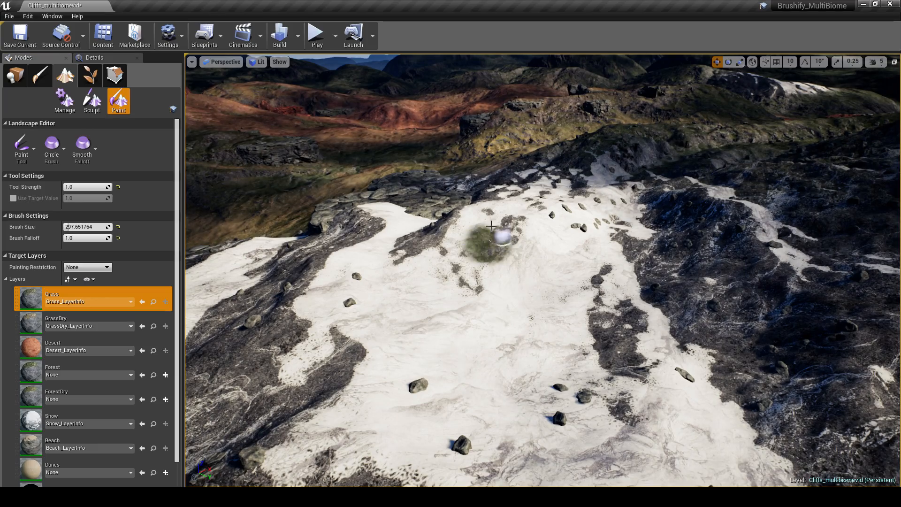
{"action": "left_click", "coordinate": [113, 356]}
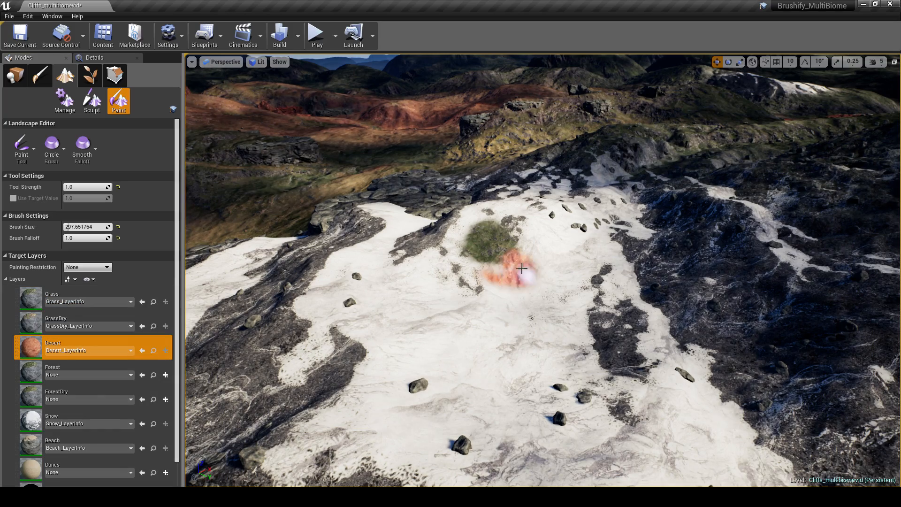
{"action": "left_click", "coordinate": [103, 442]}
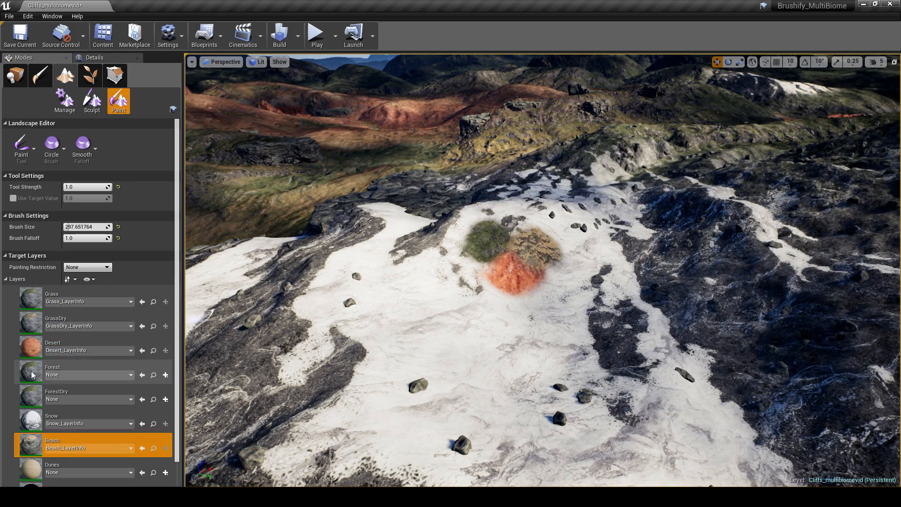
{"action": "left_click", "coordinate": [94, 373]}
{"action": "left_click", "coordinate": [94, 420]}
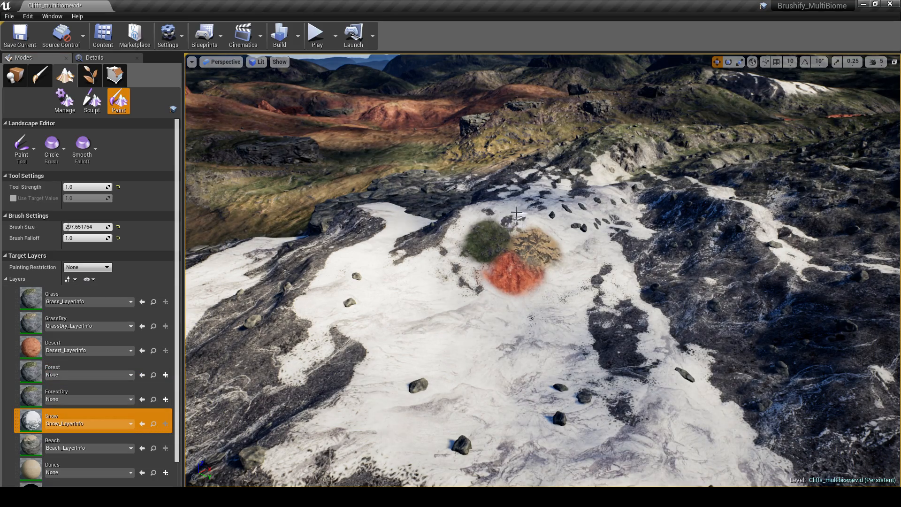
{"action": "left_click", "coordinate": [94, 323]}
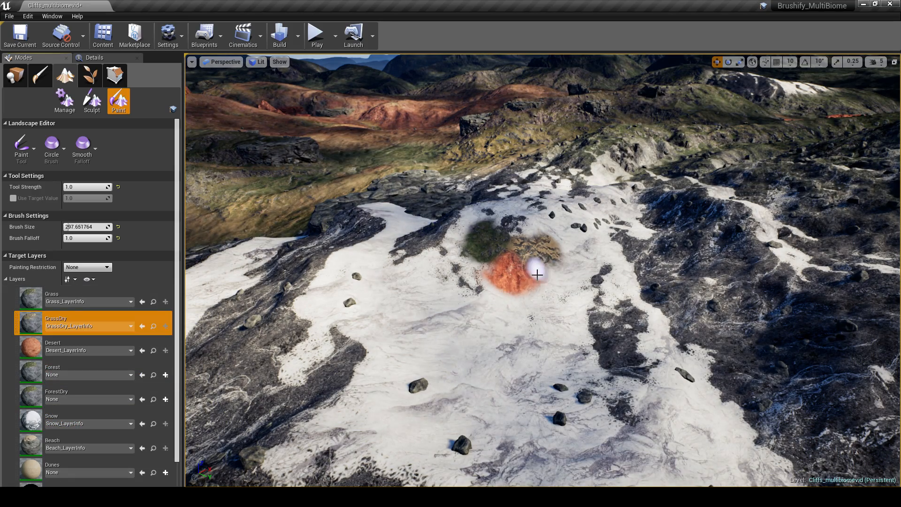
{"action": "scroll", "coordinate": [548, 280], "scroll_direction": "up", "scroll_amount": 3}
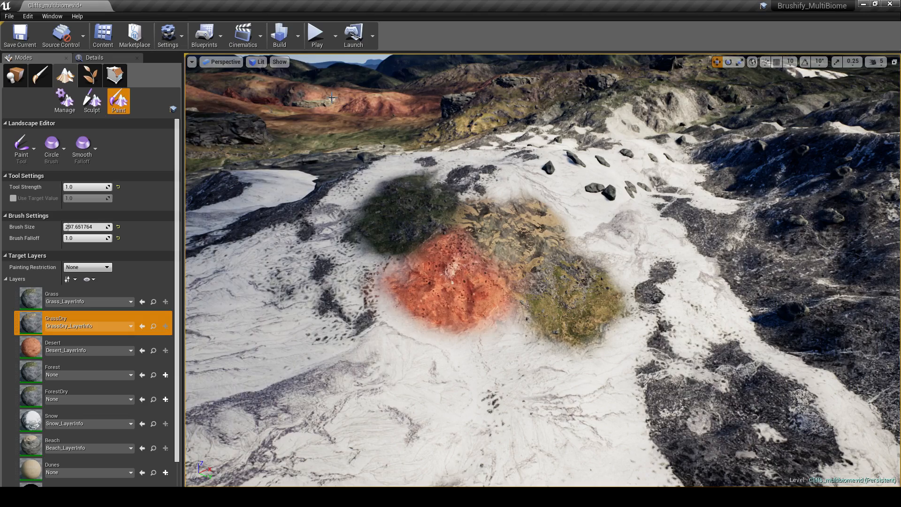
Step: Inspect the terrain around the painted patches in Shader Complexity view, and choose the Grass layer for painting
{"action": "key", "text": "alt+8"}
{"action": "scroll", "coordinate": [543, 271], "scroll_direction": "down", "scroll_amount": 3}
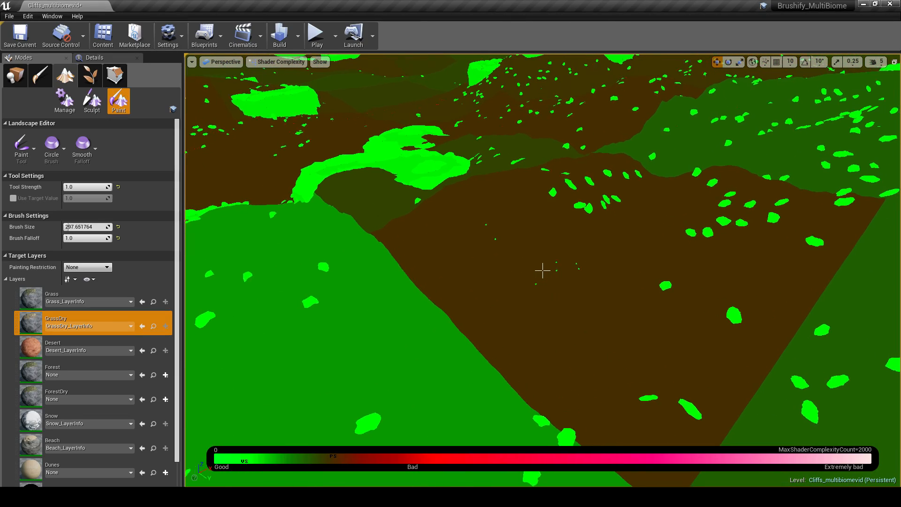
{"action": "left_click", "coordinate": [48, 296]}
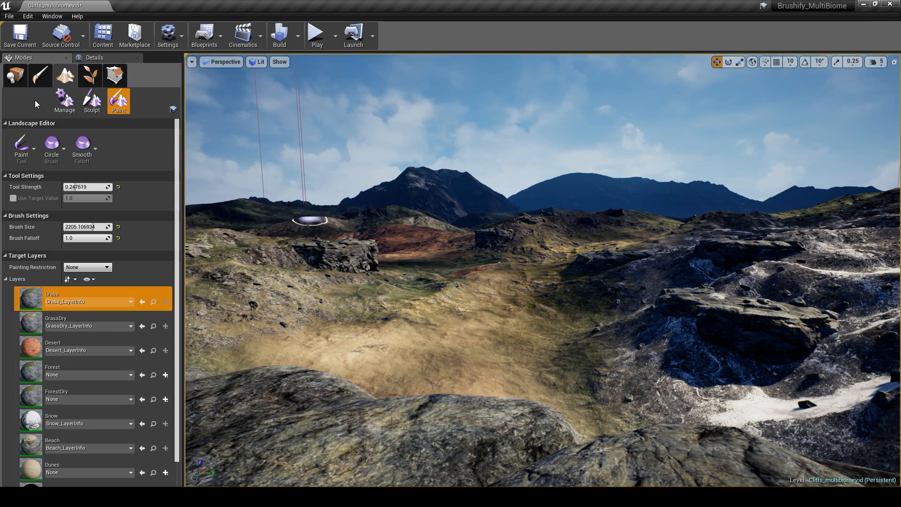
Step: Leave landscape painting and play the level, running the character over the rock above the valley to survey the biomes
{"action": "left_click", "coordinate": [15, 75]}
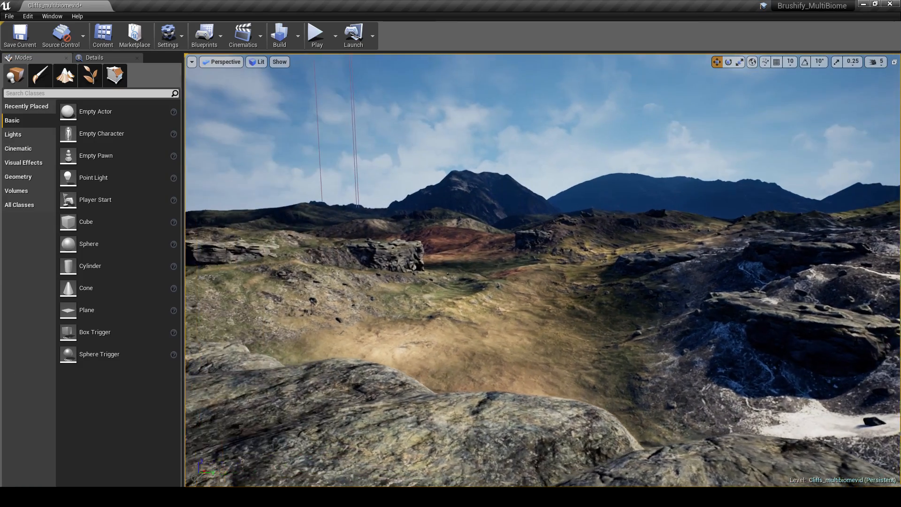
{"action": "right_click_drag", "start_coordinate": [543, 270], "coordinate": [423, 272]}
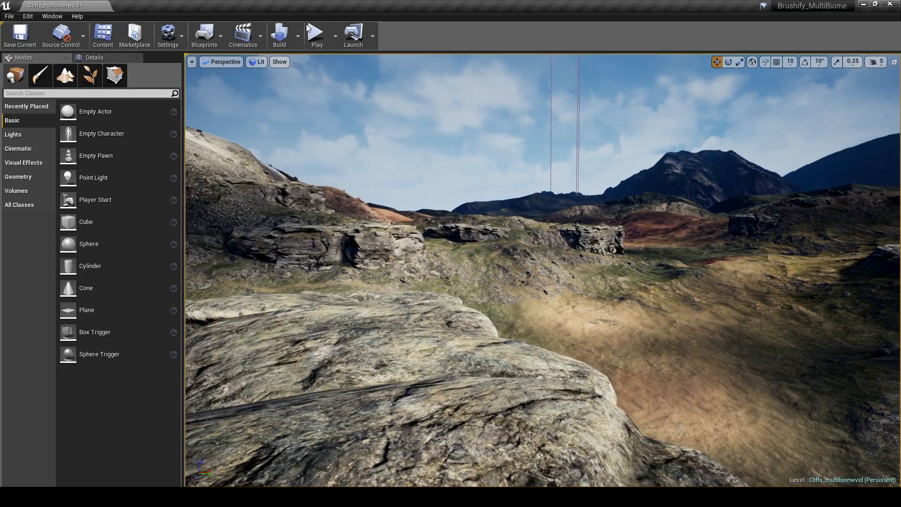
{"action": "left_click", "coordinate": [318, 36]}
{"action": "key", "text": "w"}
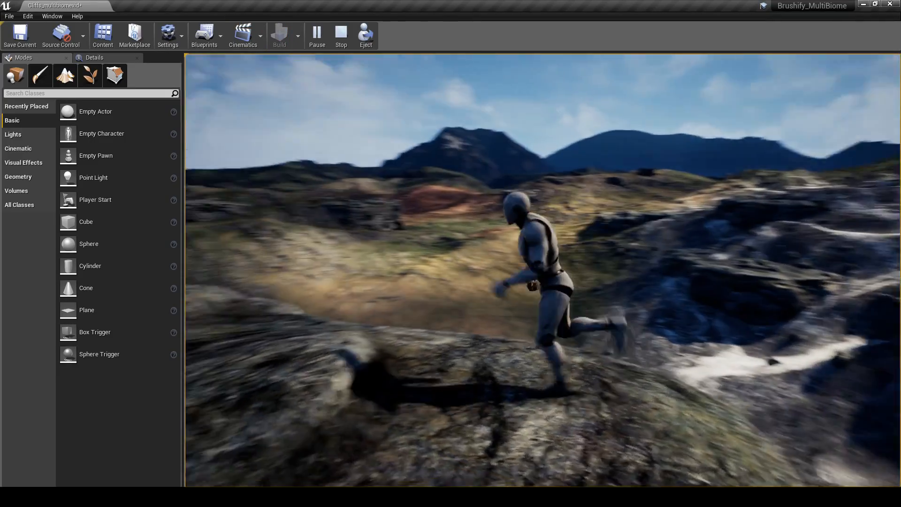
{"action": "key", "text": "w"}
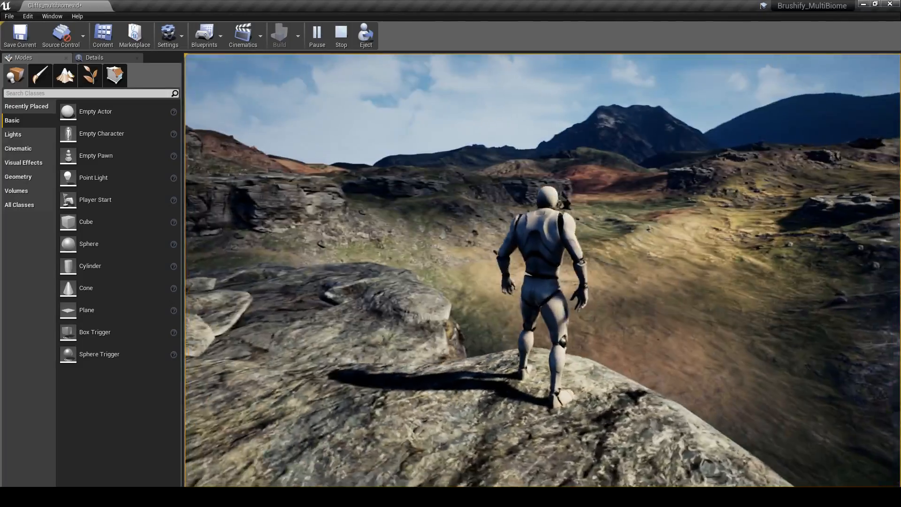
{"action": "key", "text": "s"}
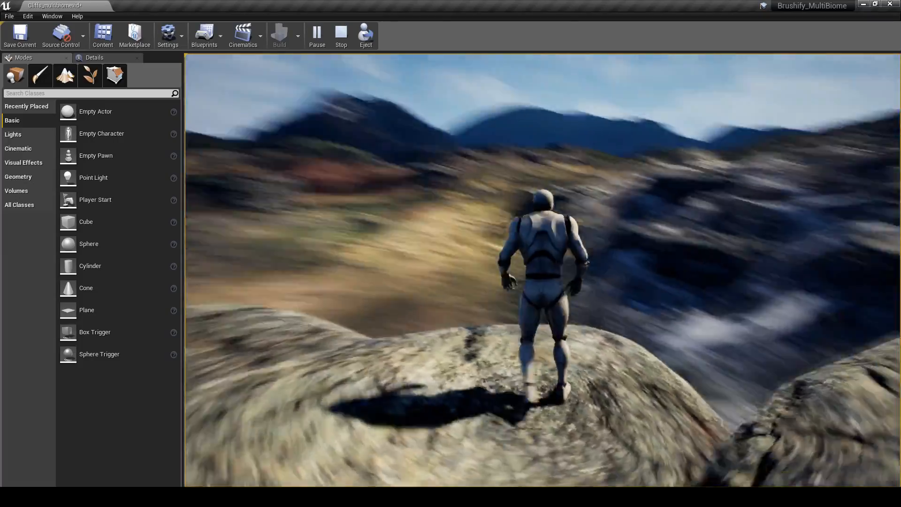